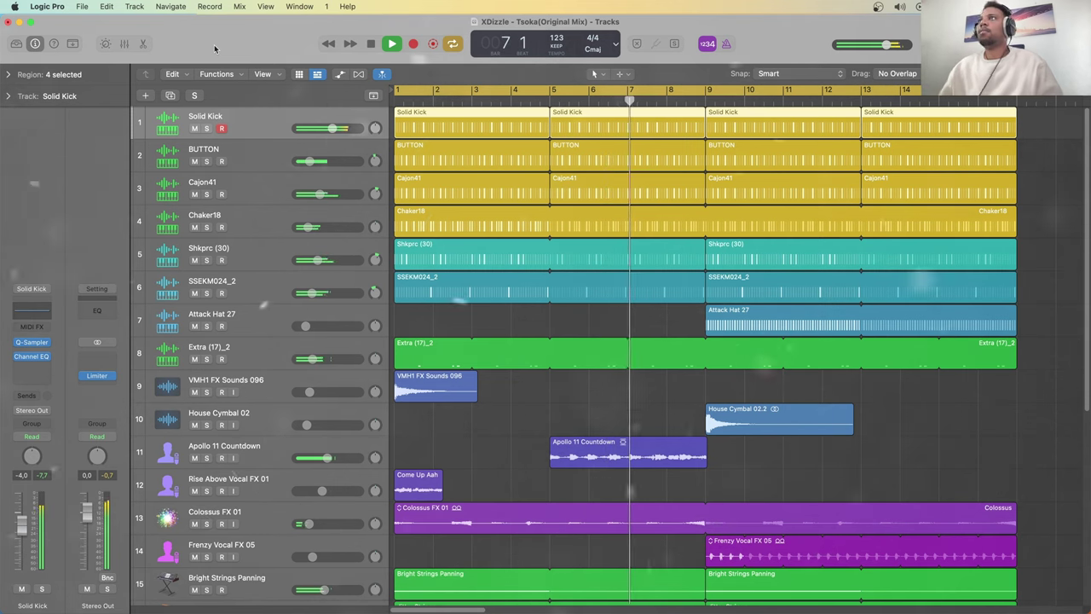
scroll(578, 193, down, 5)
scroll(578, 193, down, 5)
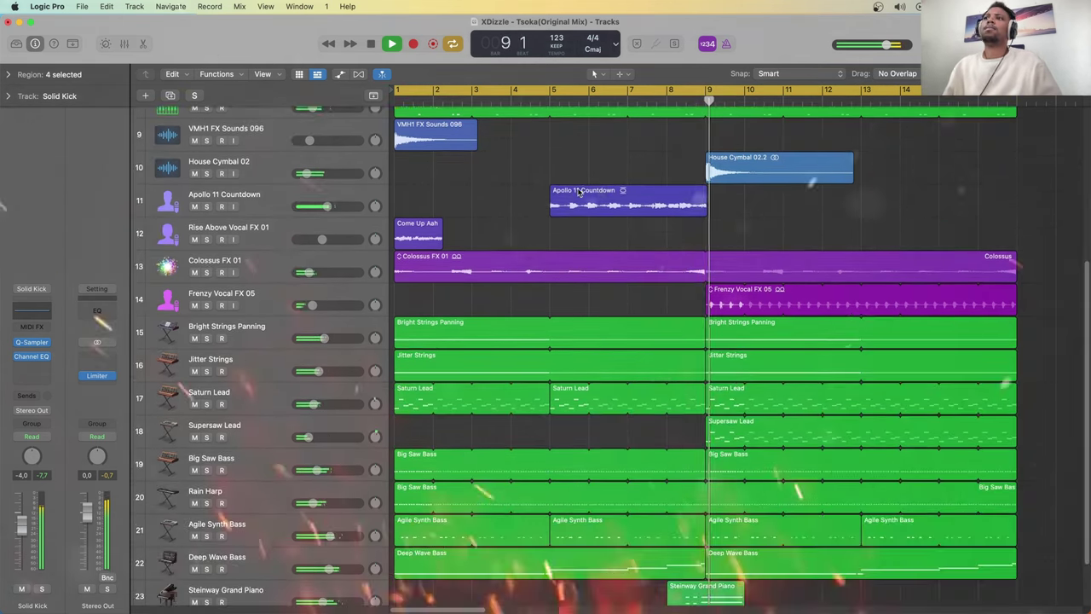
scroll(578, 192, up, 10)
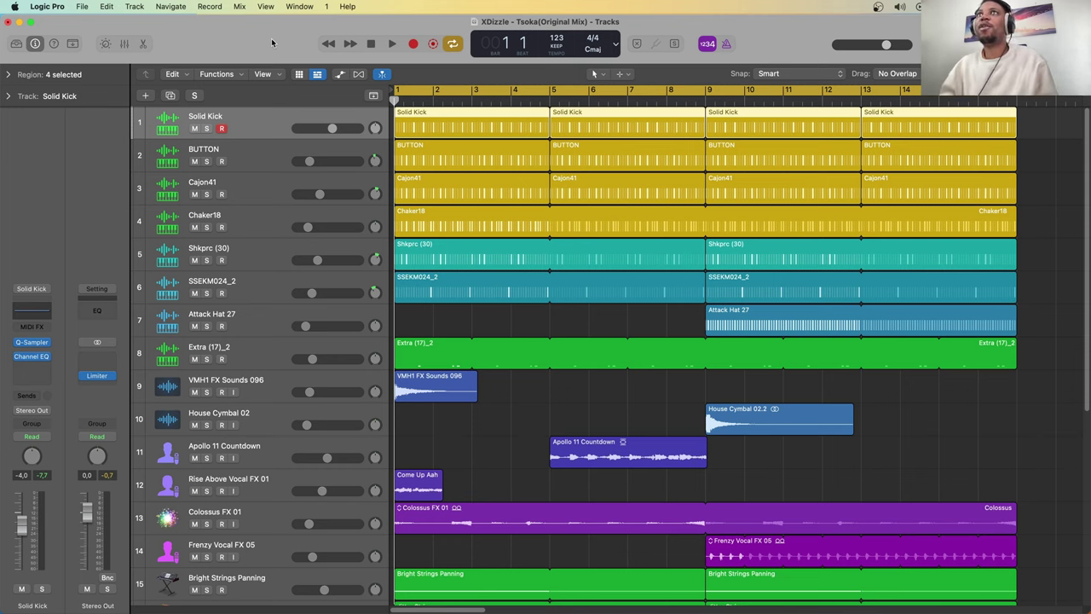
Step: Solo the Solid Kick and BUTTON tracks during playback and check the first BUTTON region's pattern in the Step Sequencer
click(205, 128)
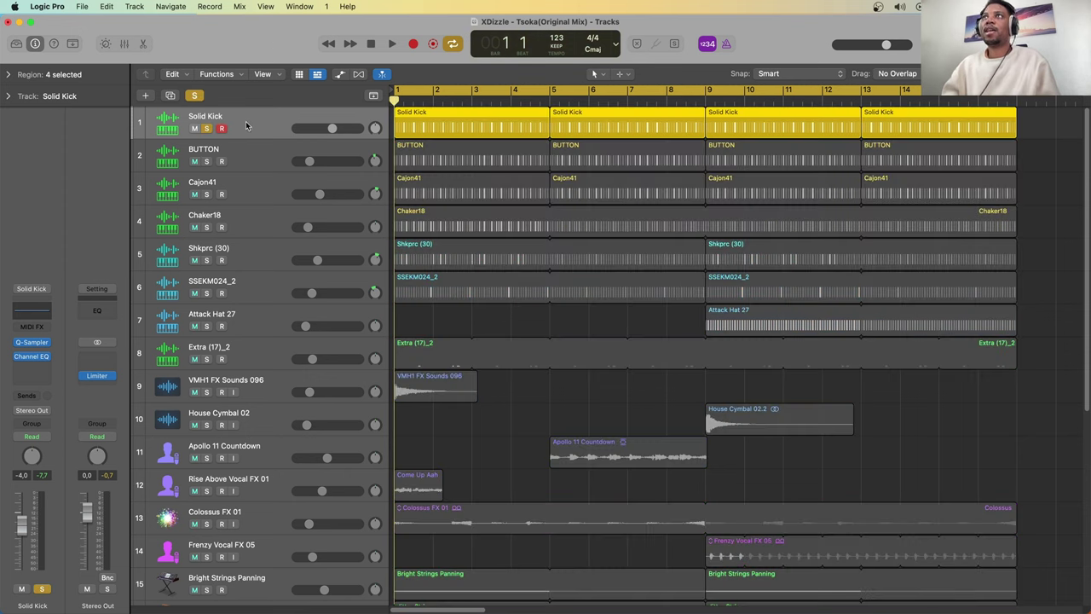
key(space)
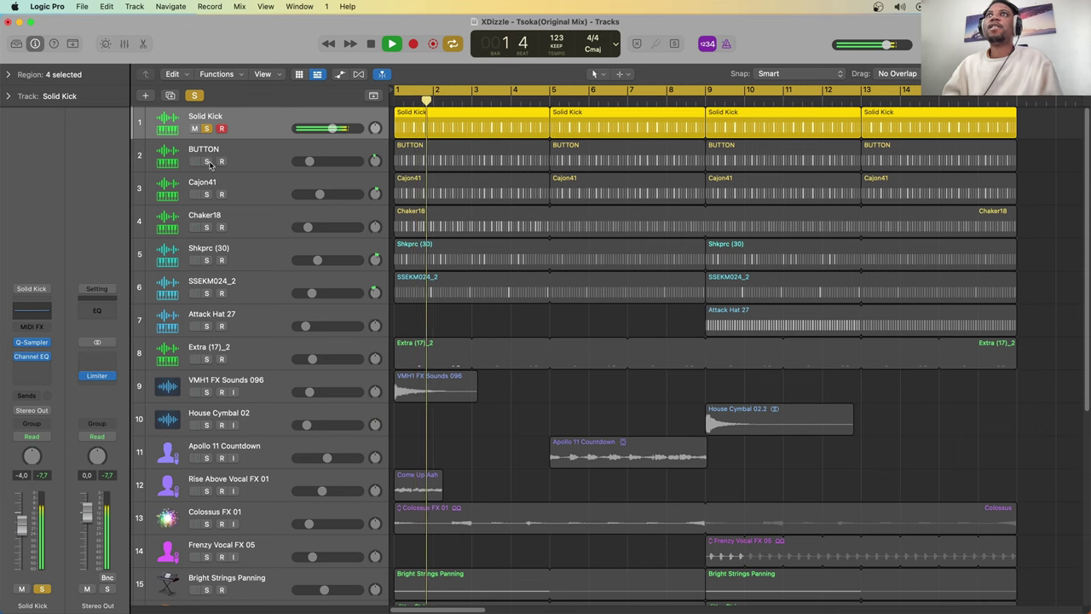
click(206, 161)
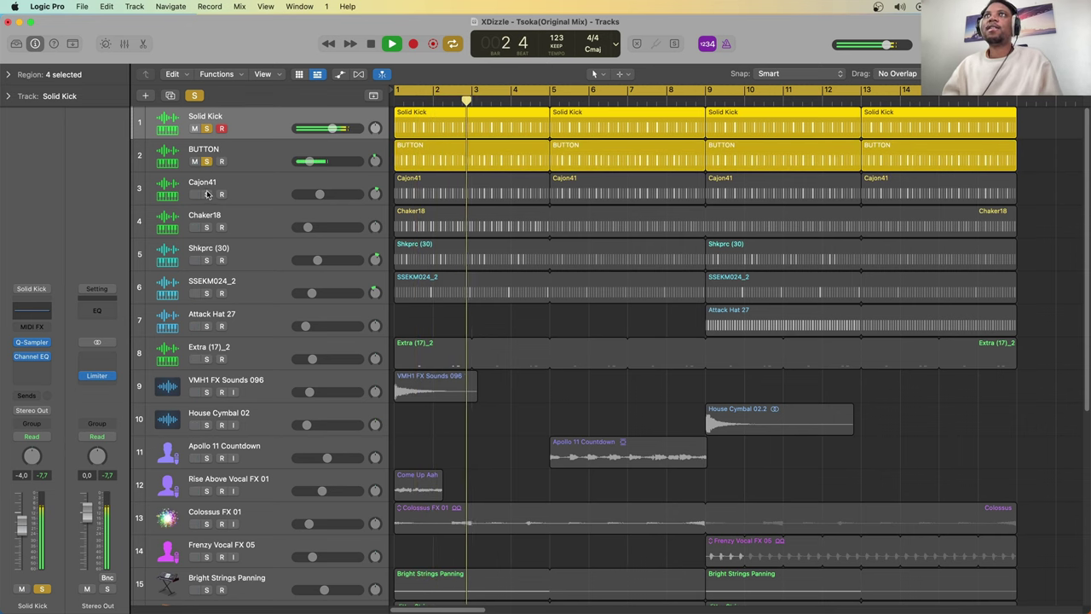
double_click(458, 160)
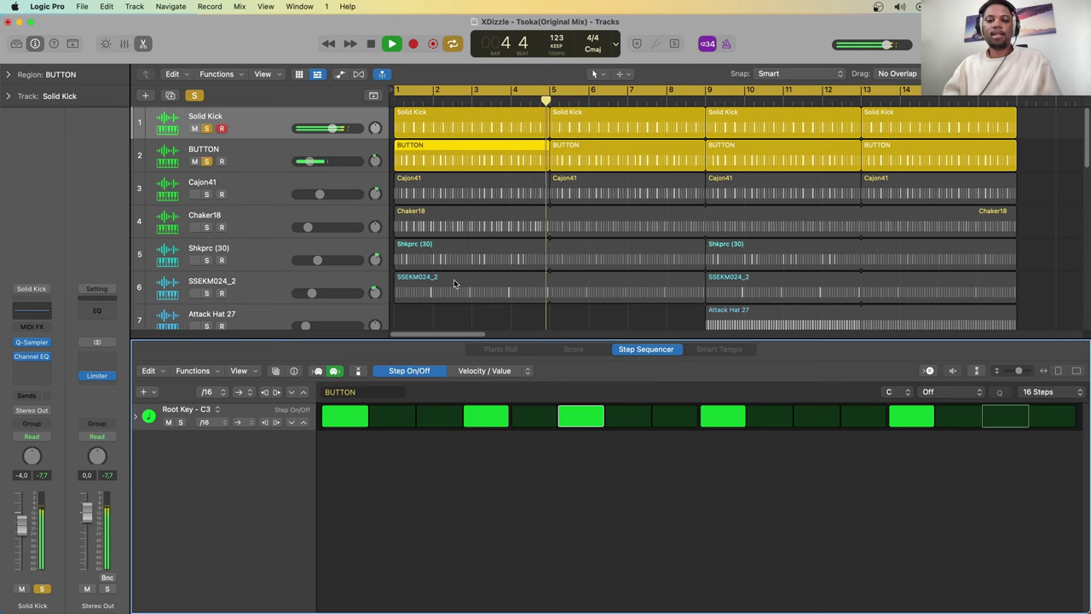
key(e)
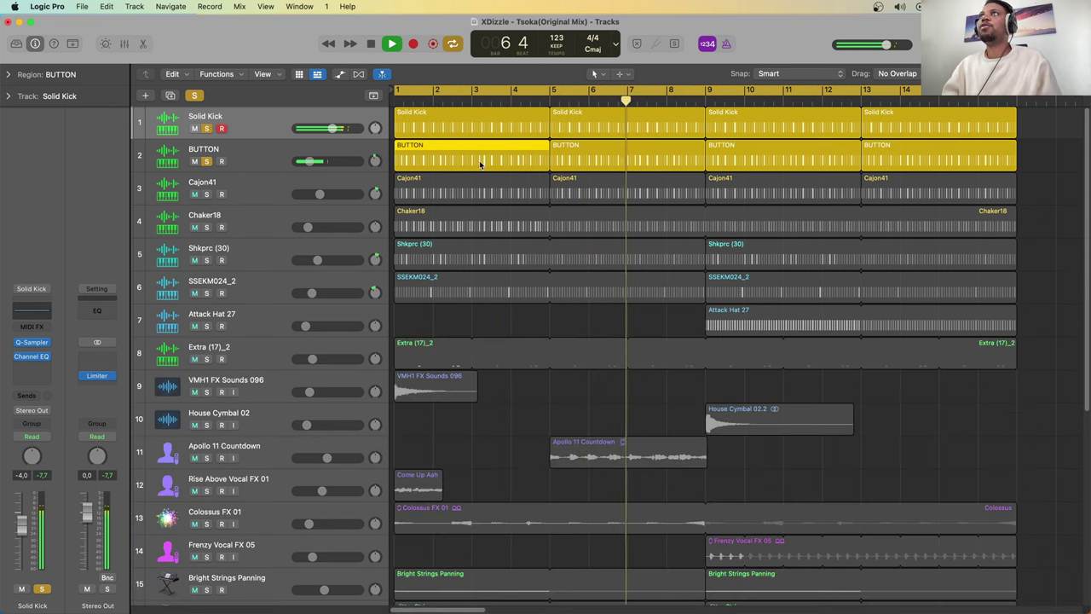
Step: Add the Cajon41, Chaker18, Shkprc (30) and SSEKM024_2 tracks to the solo during playback, ending with SSEKM024_2 selected
click(207, 195)
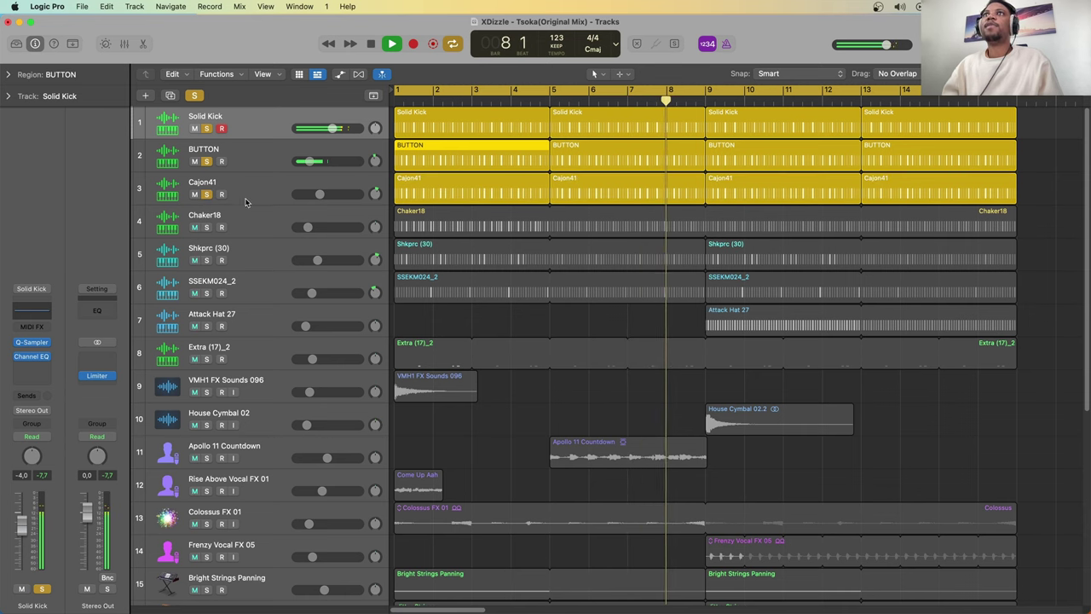
click(205, 227)
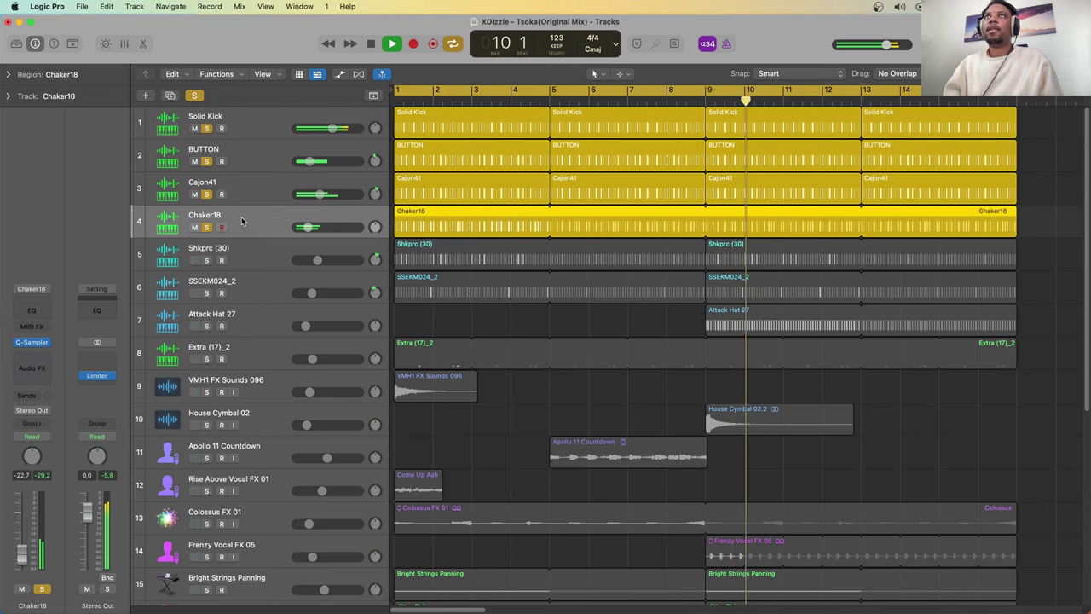
click(206, 233)
click(206, 260)
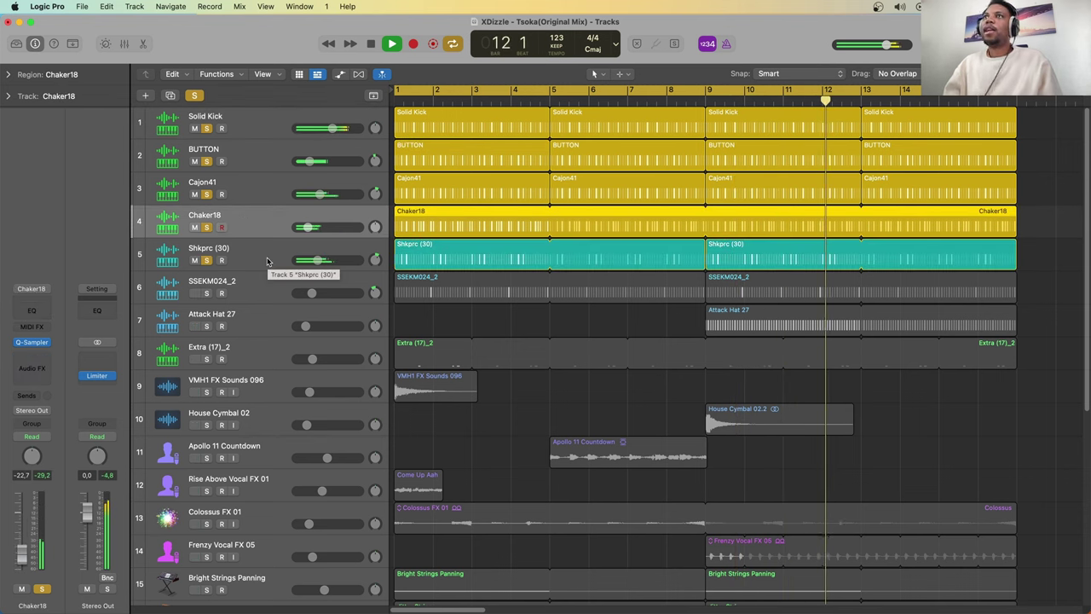
click(206, 292)
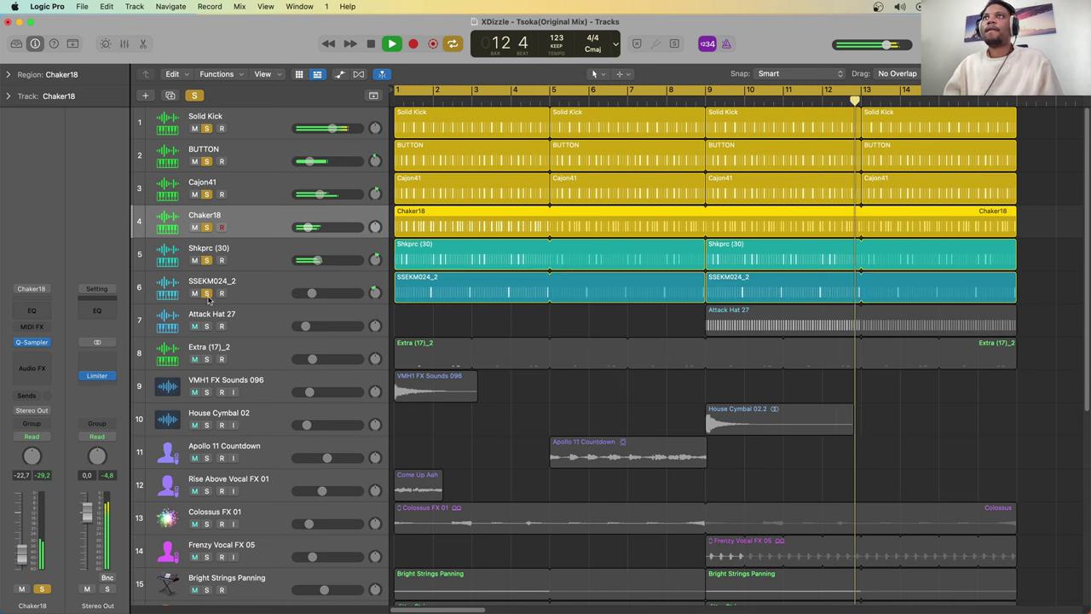
click(255, 293)
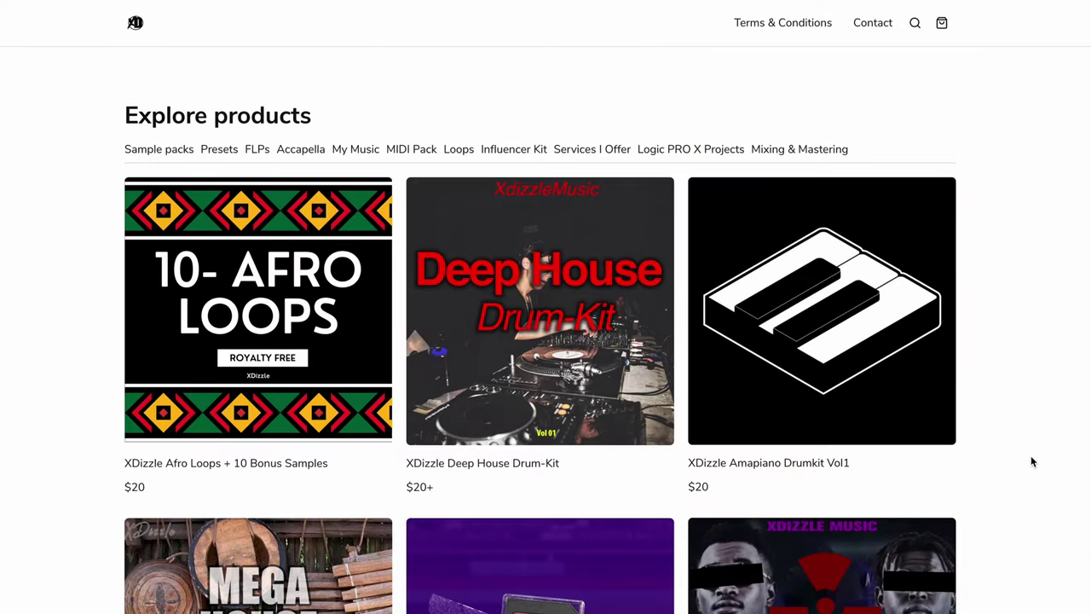
Step: Switch to the XDizzle web store and look through its sample packs, presets and project templates
scroll(1030, 457, down, 8)
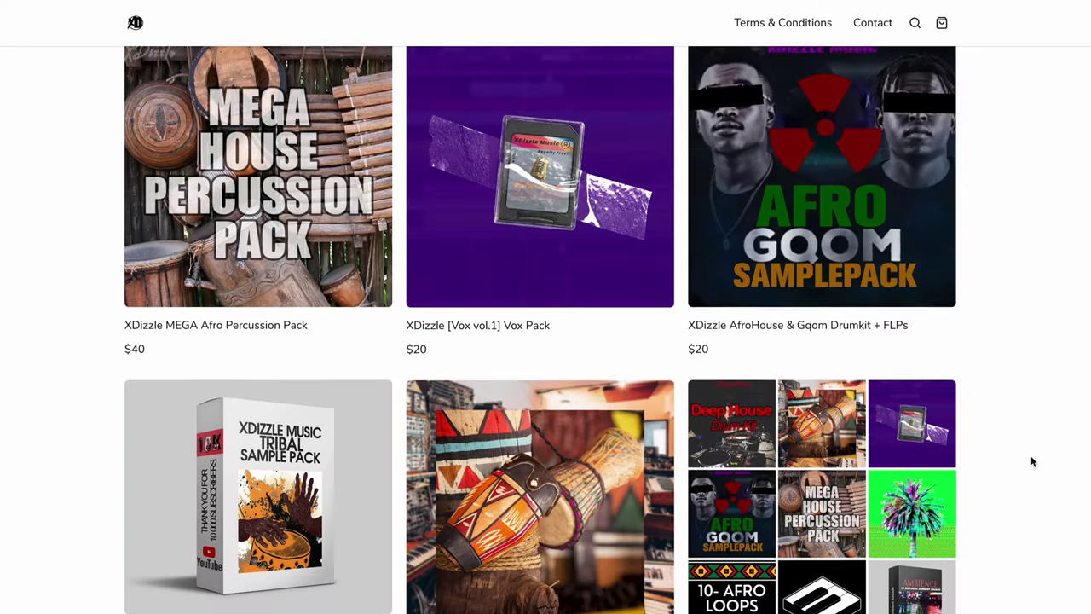
scroll(1030, 461, down, 9)
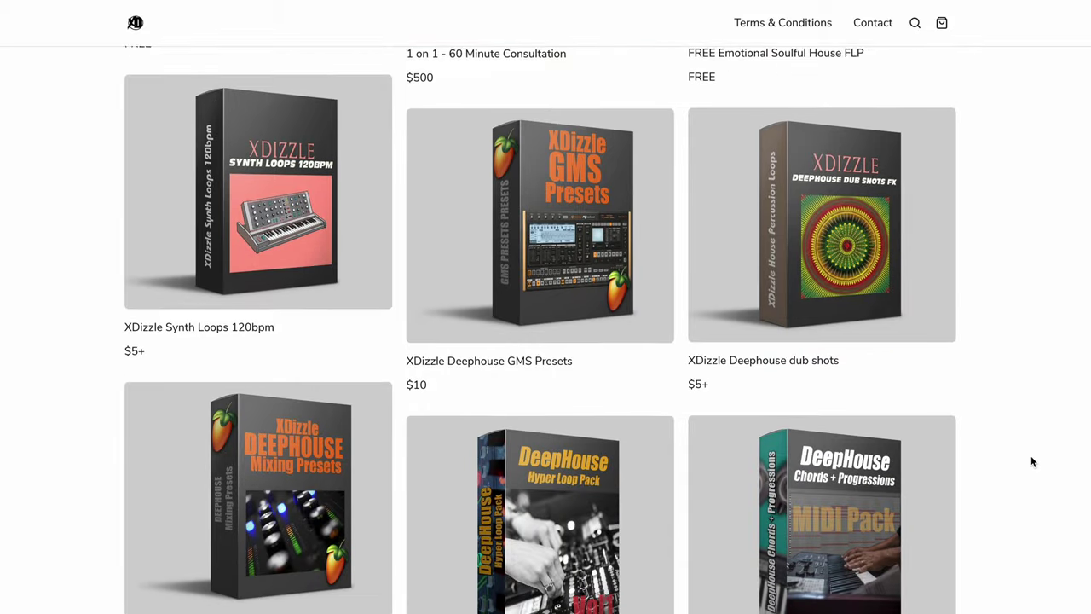
scroll(1030, 461, down, 14)
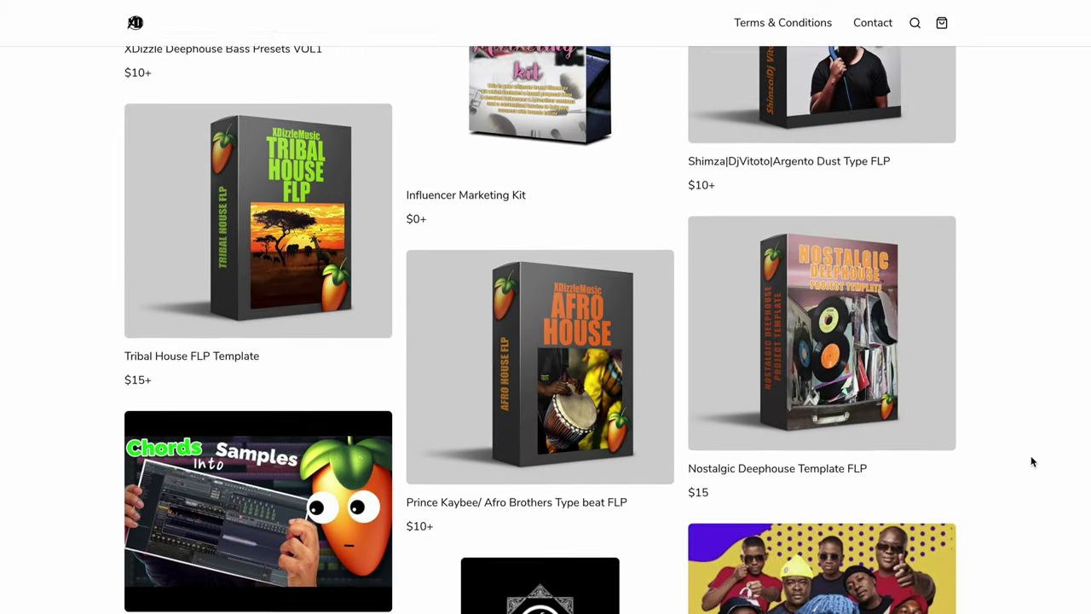
scroll(1030, 461, down, 7)
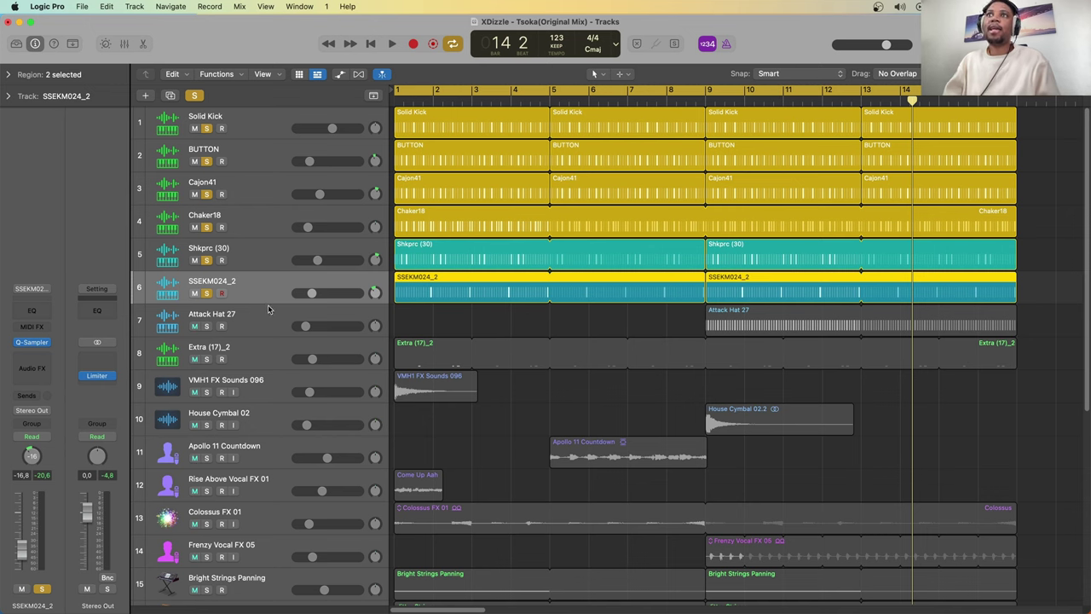
Step: Switch to Logic Pro, add the Saturn Lead track to the solo, and select it for playback from the start
scroll(464, 300, down, 6)
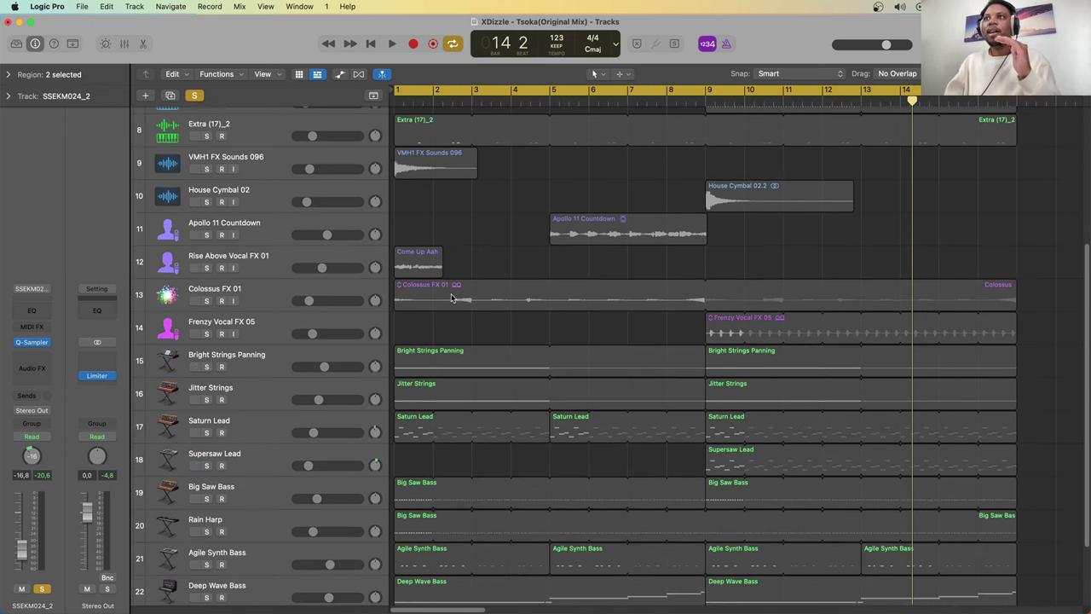
scroll(452, 299, down, 1)
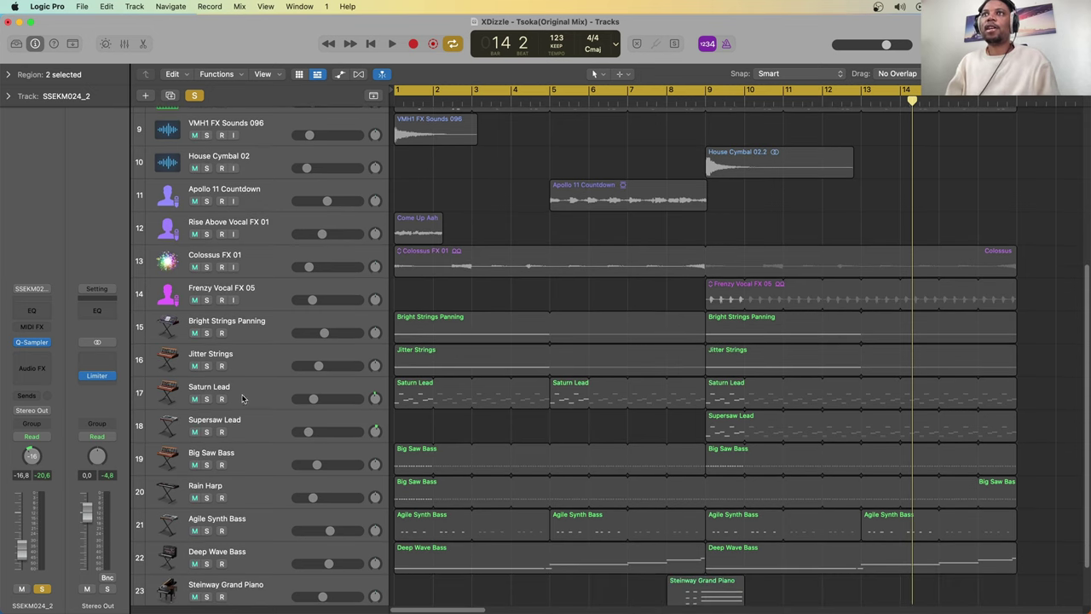
click(206, 399)
click(269, 397)
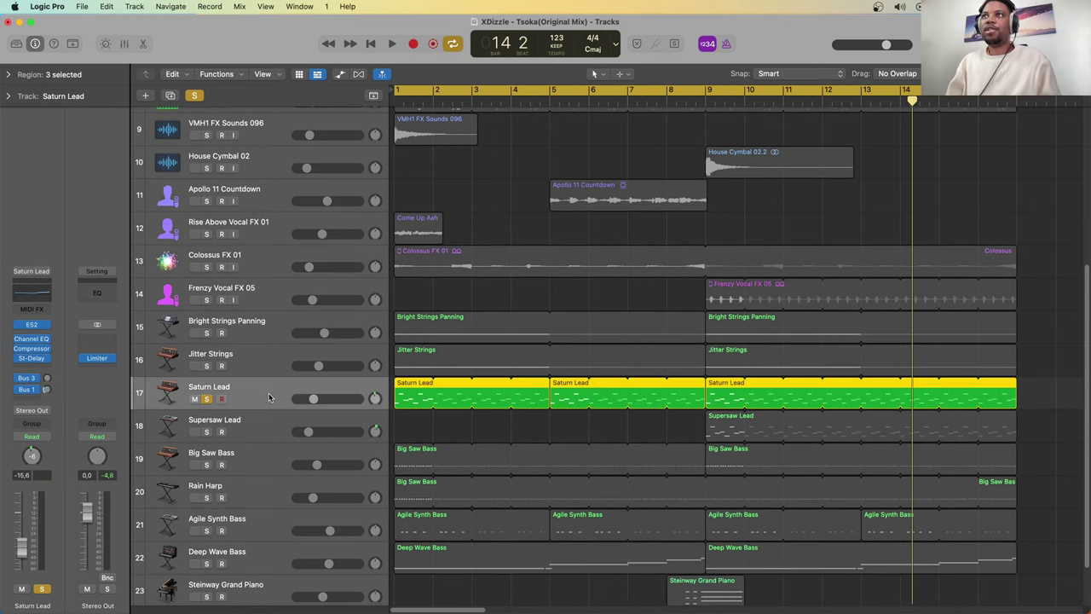
key(space)
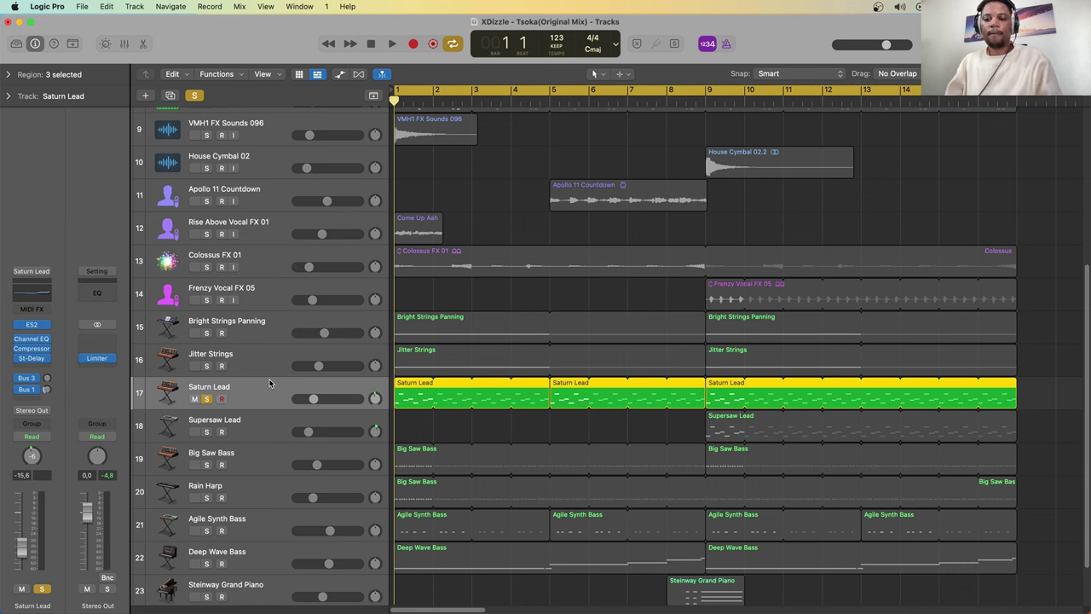
Step: Examine the Saturn Lead's ES2 synth settings and its notes in the Piano Roll while the track plays
click(36, 324)
drag(499, 189, 550, 181)
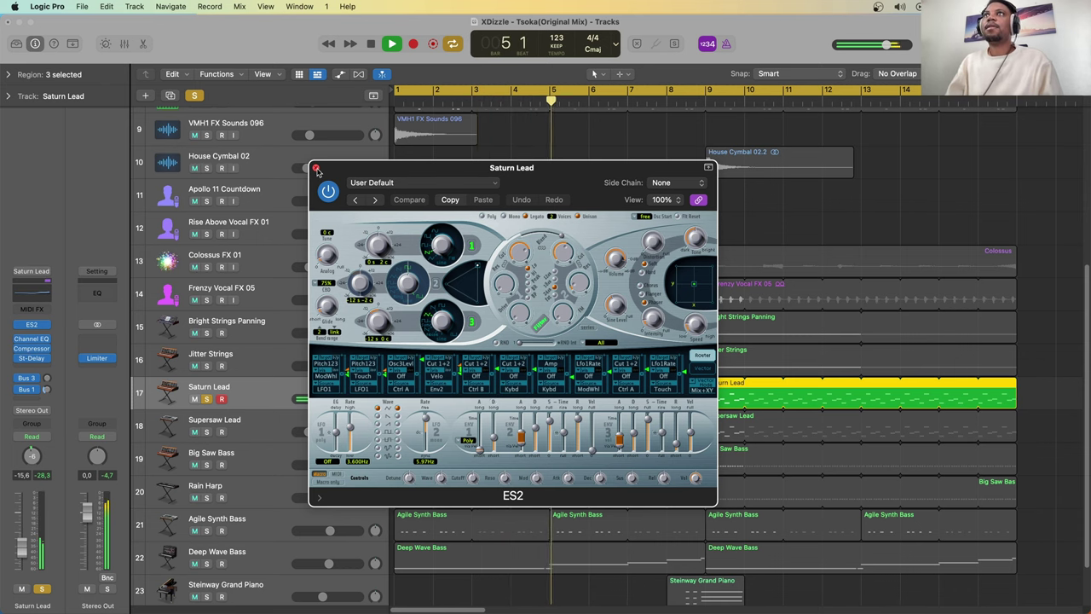
click(315, 168)
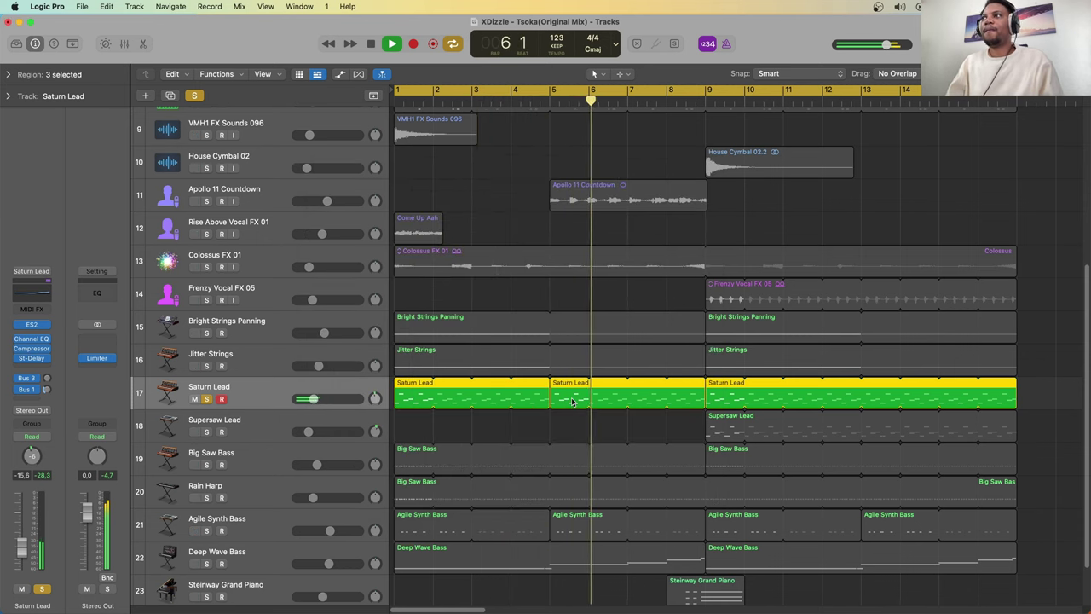
key(e)
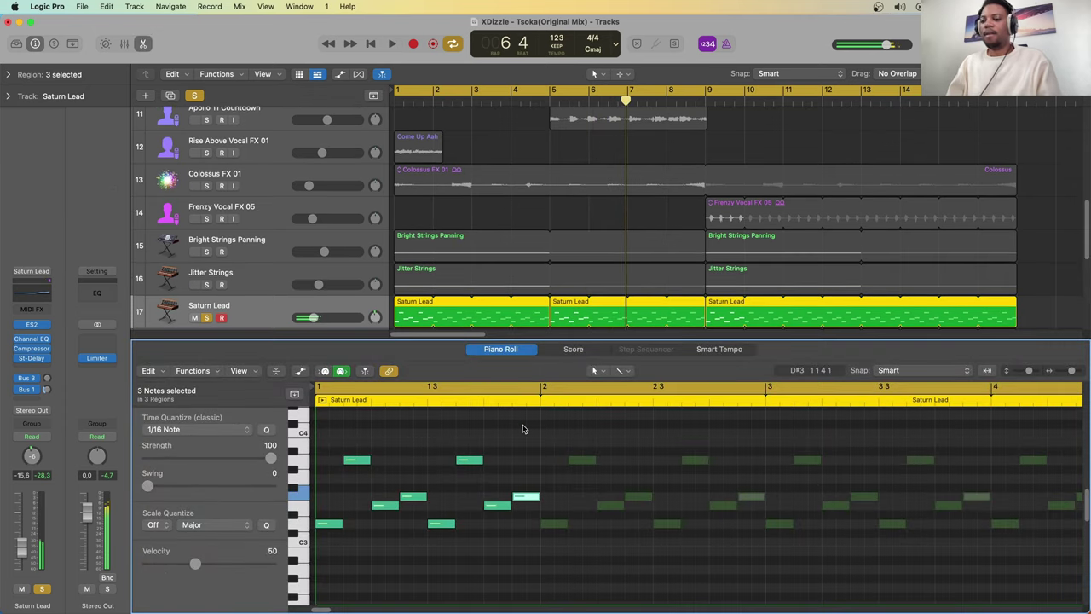
key(space)
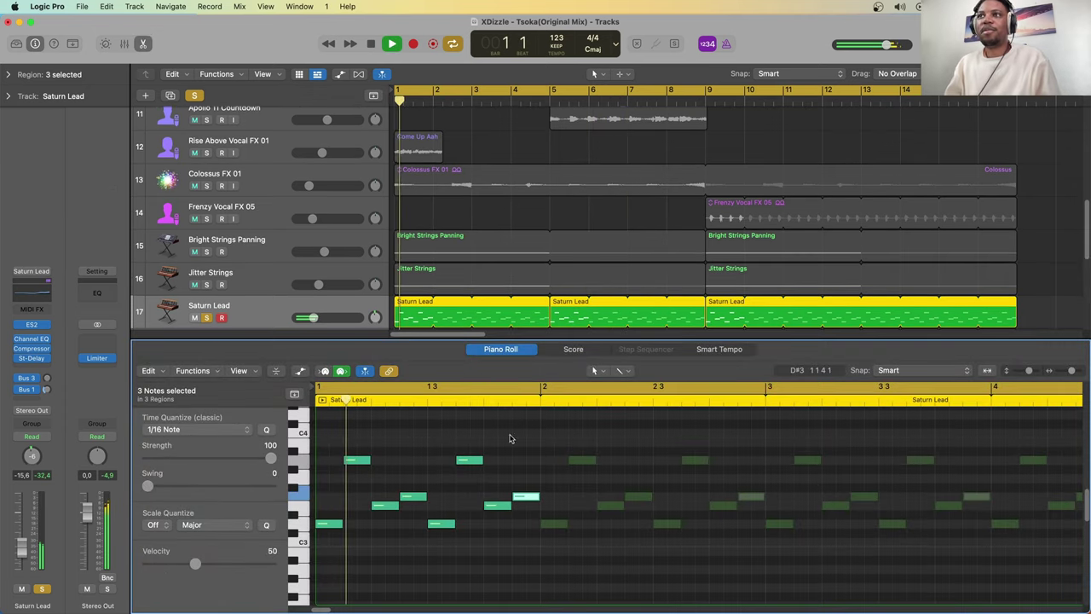
Step: Add the Supersaw Lead track to the solo, play the leads together from bar 9, and select the Supersaw Lead track
scroll(213, 263, down, 4)
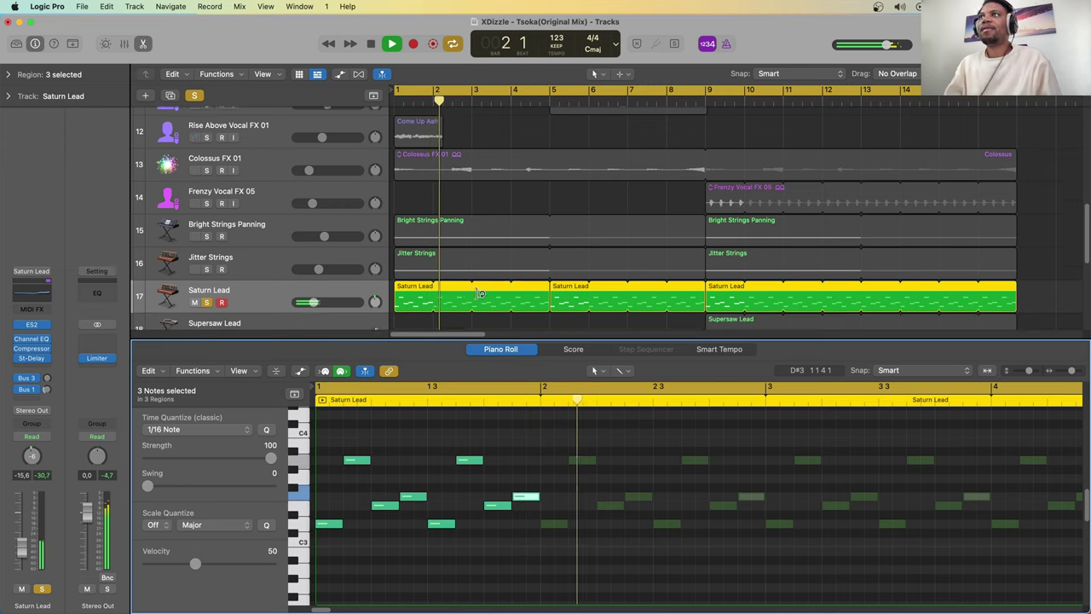
click(208, 260)
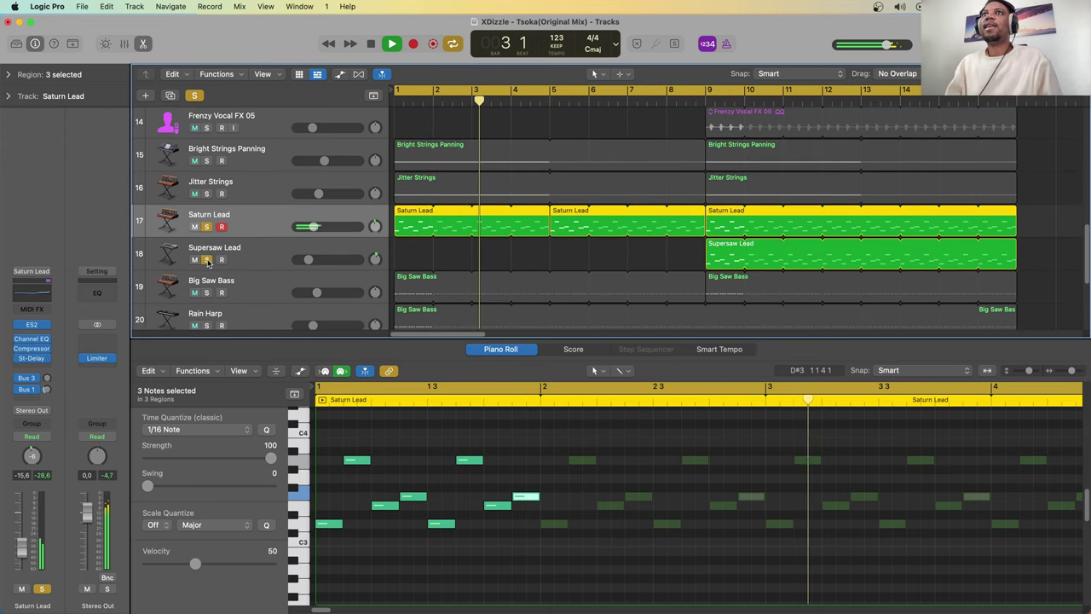
click(705, 99)
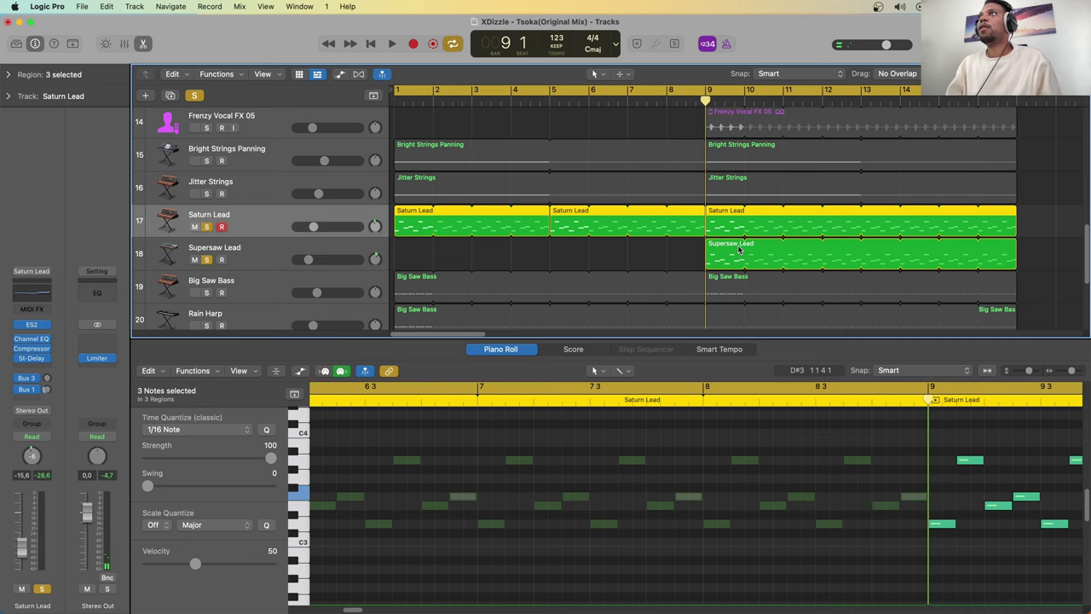
key(space)
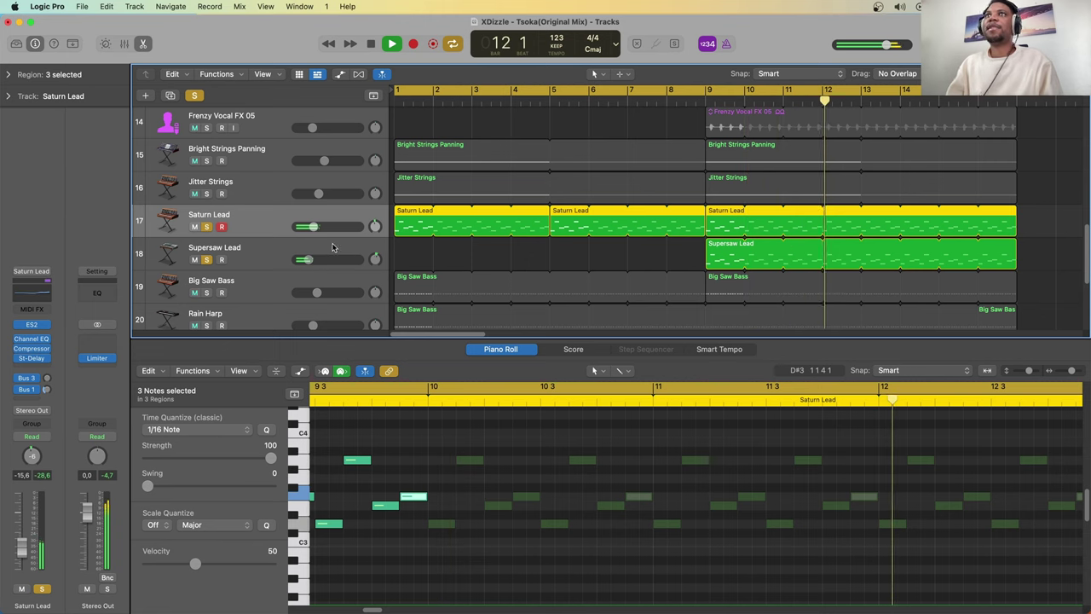
click(277, 249)
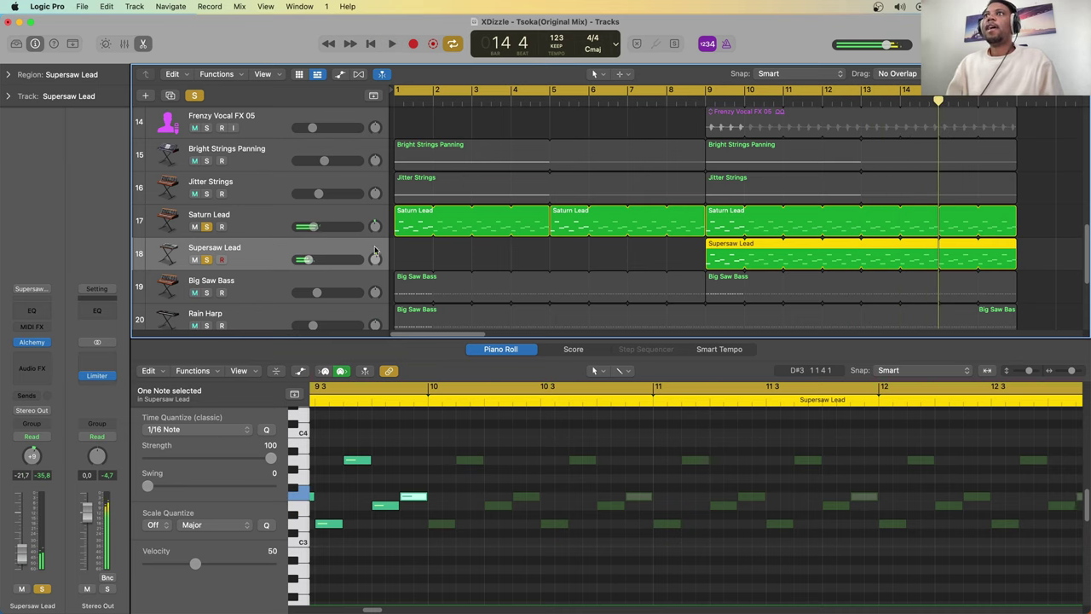
Step: Add the Big Saw Bass track to the solo, play from the start, and check its Channel EQ curve
scroll(341, 249, down, 2)
click(282, 248)
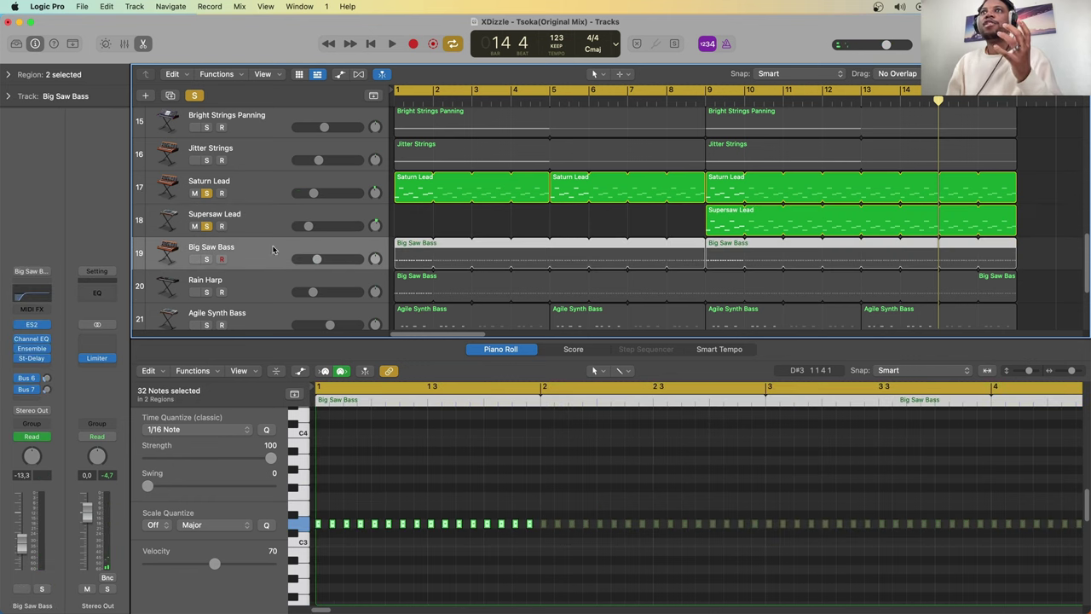
click(208, 260)
key(space)
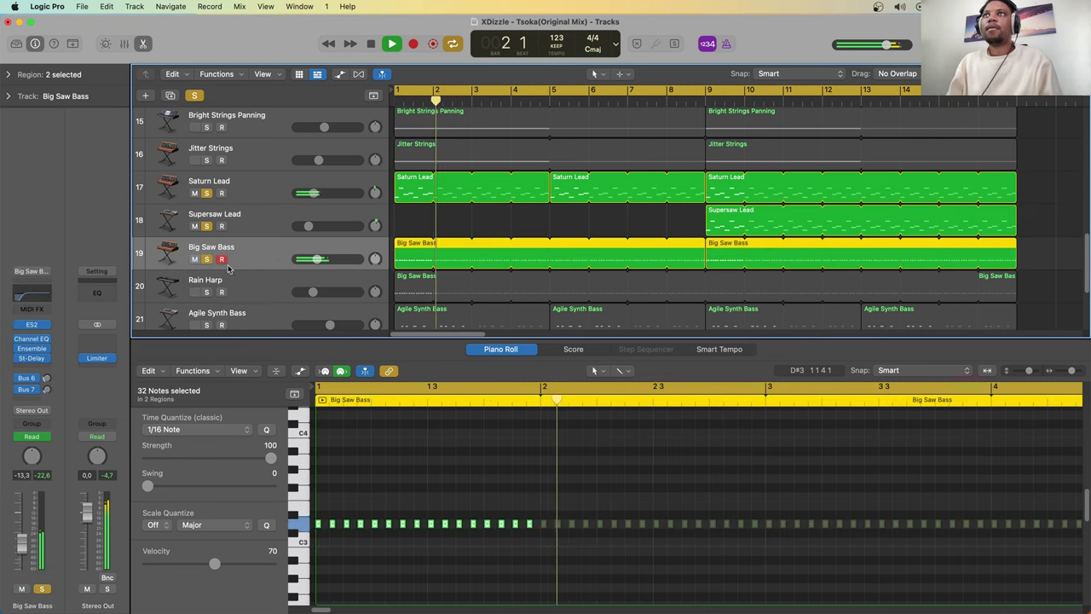
click(41, 296)
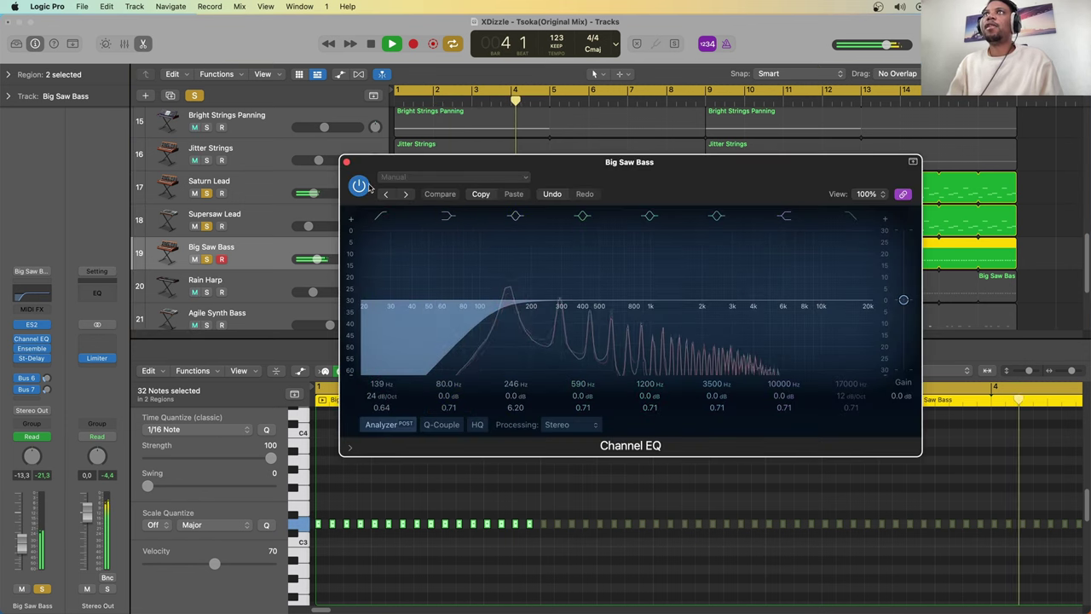
click(347, 162)
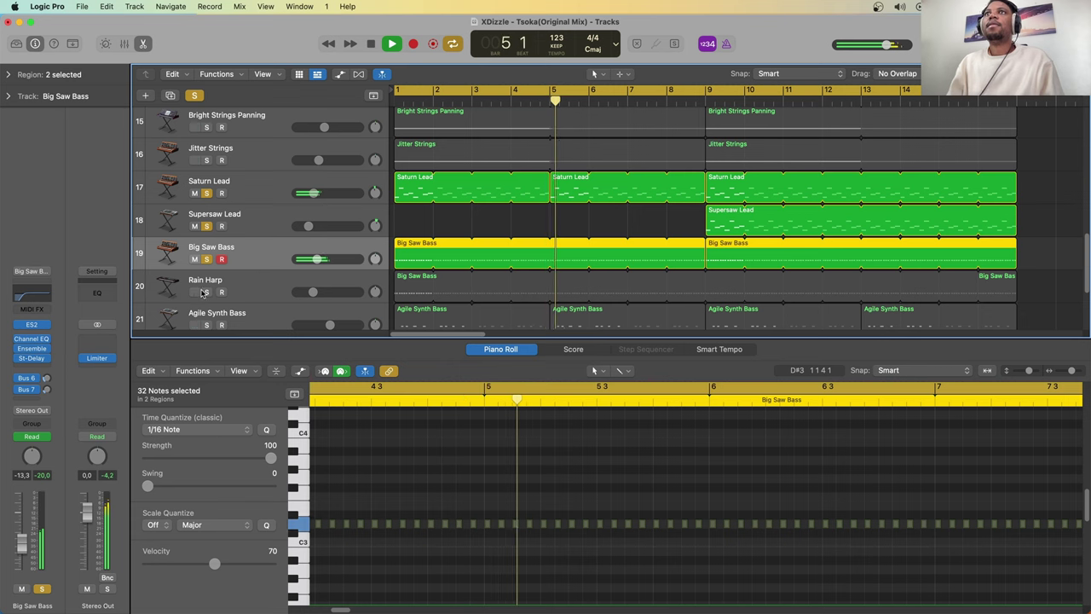
Step: Add the Rain Harp track to the solo during playback and set its volume to -17.8 dB
click(248, 284)
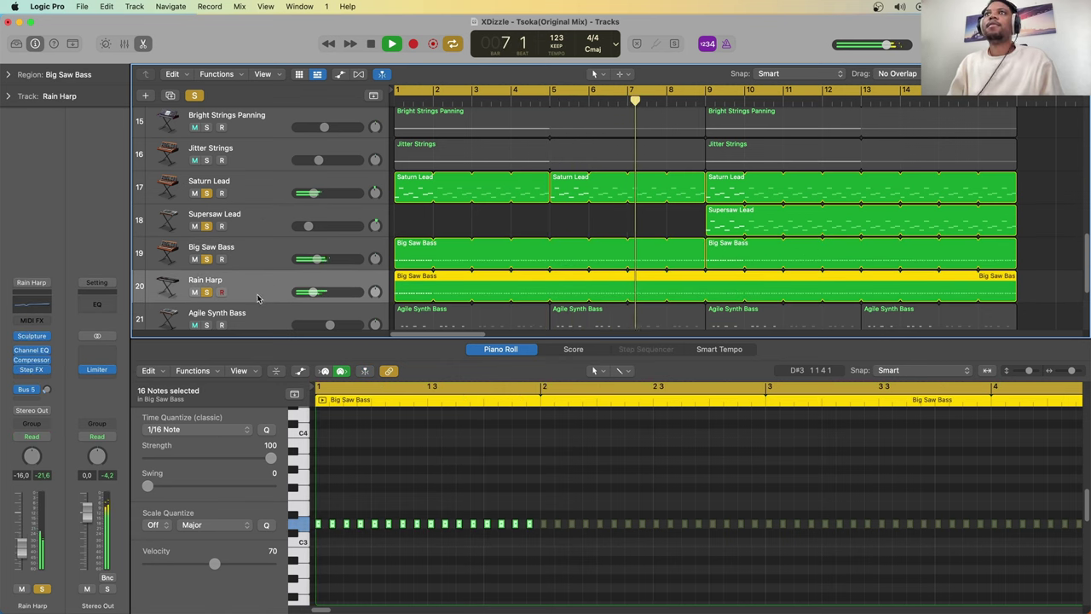
drag(311, 292, 308, 293)
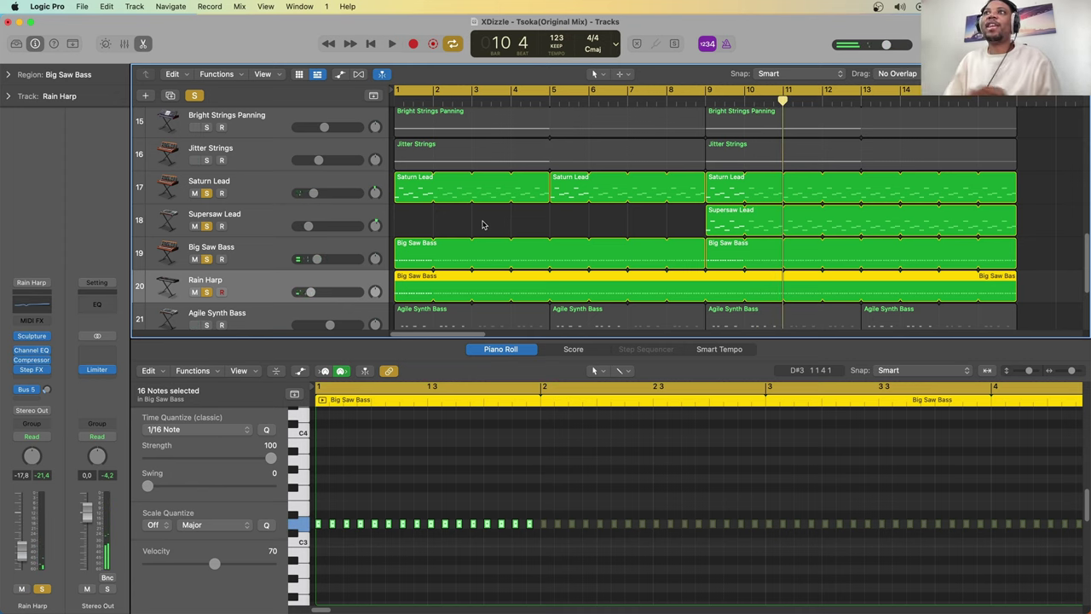
Step: Add the Agile Synth Bass track to the solo, play the layers together from the start, and stop playback
scroll(482, 224, down, 3)
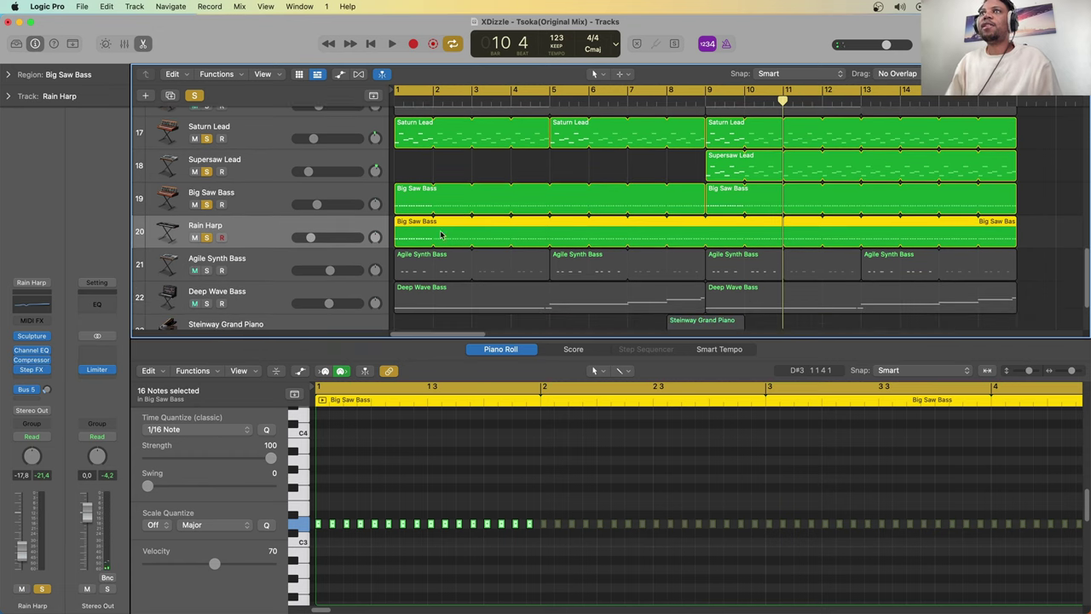
click(264, 266)
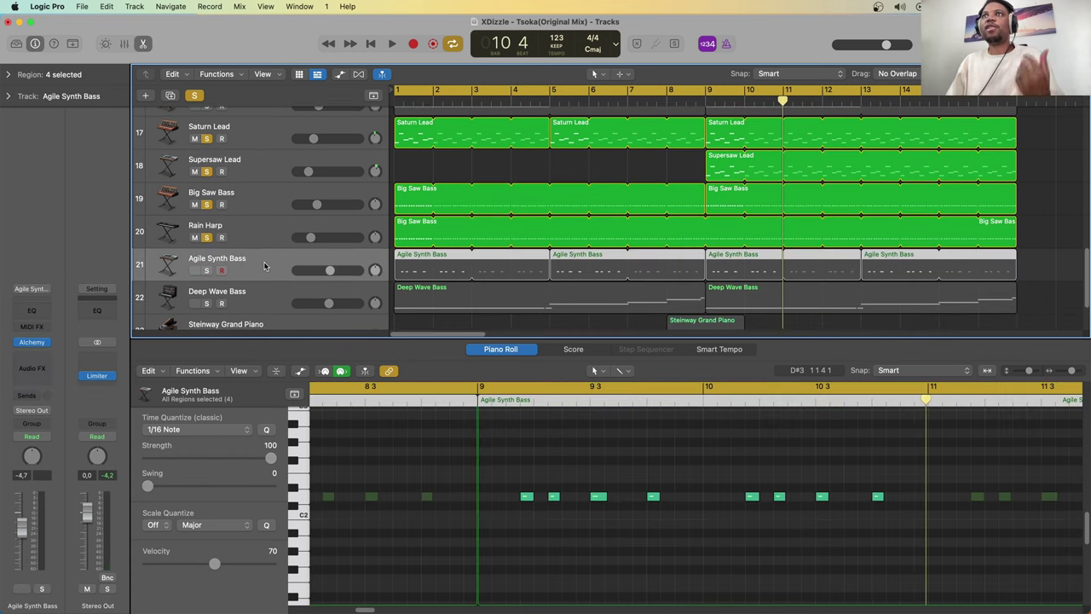
click(207, 271)
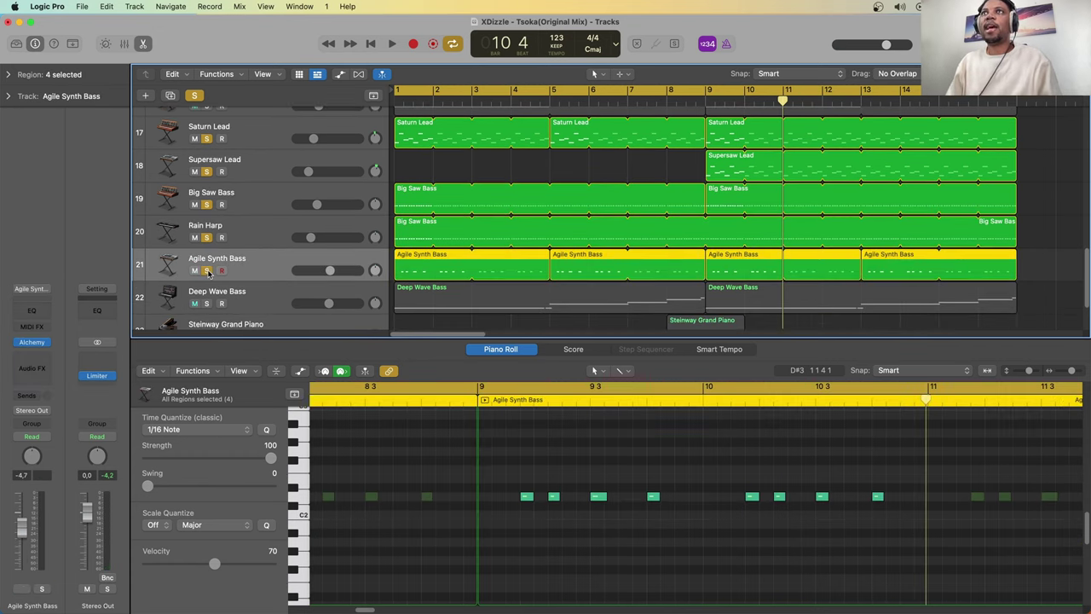
key(space)
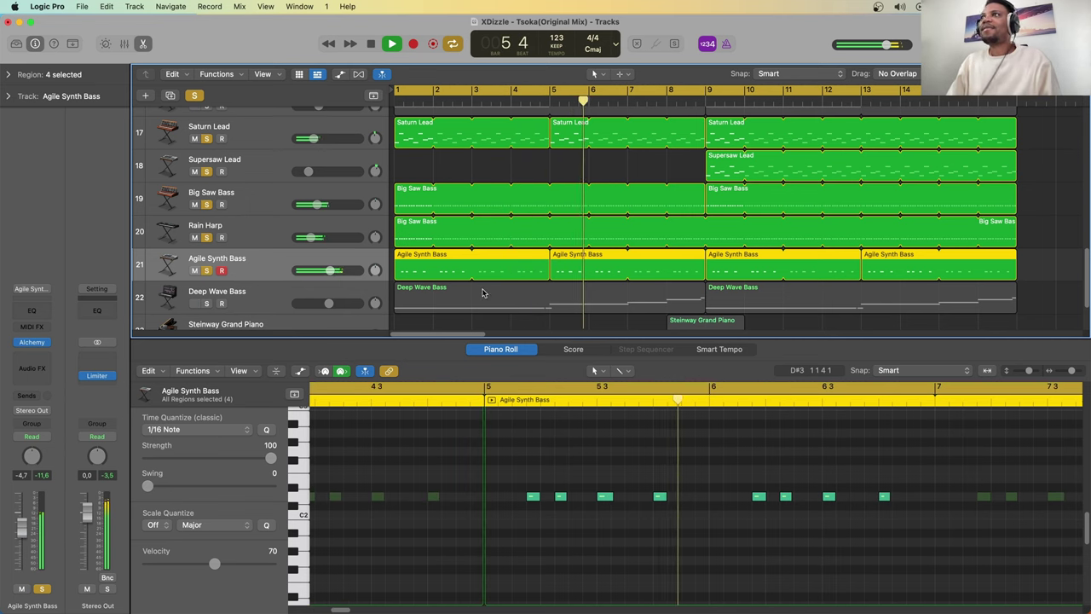
scroll(489, 271, down, 2)
scroll(489, 271, up, 5)
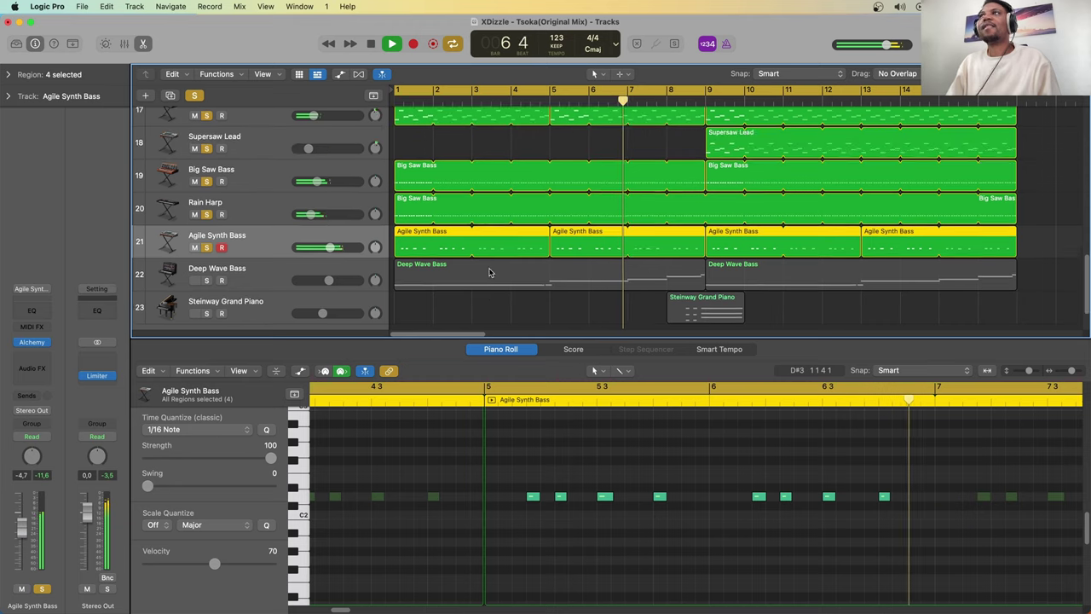
scroll(488, 264, up, 3)
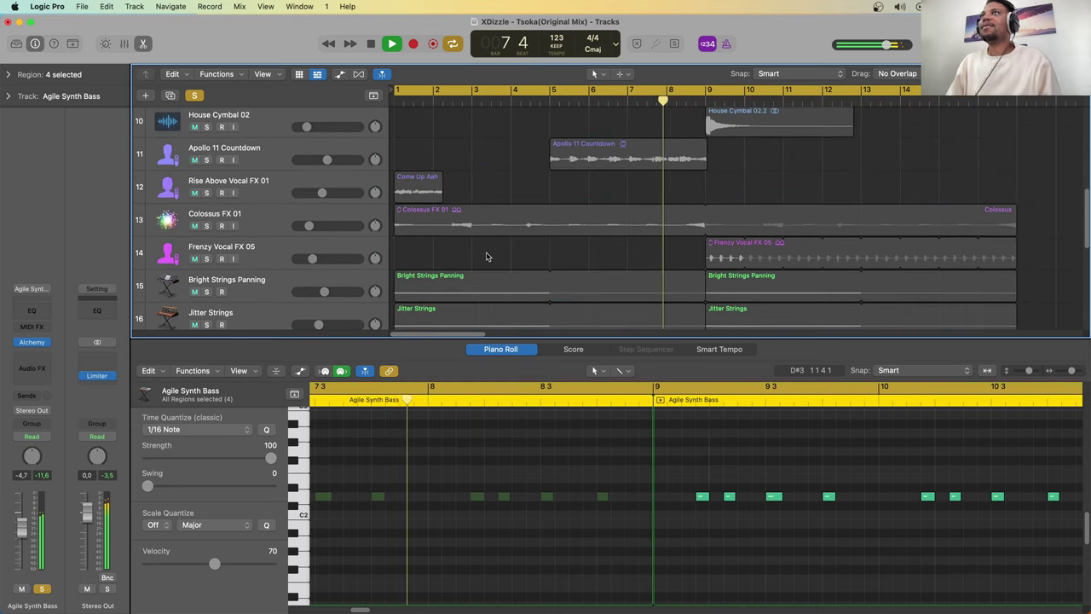
scroll(485, 256, down, 3)
key(space)
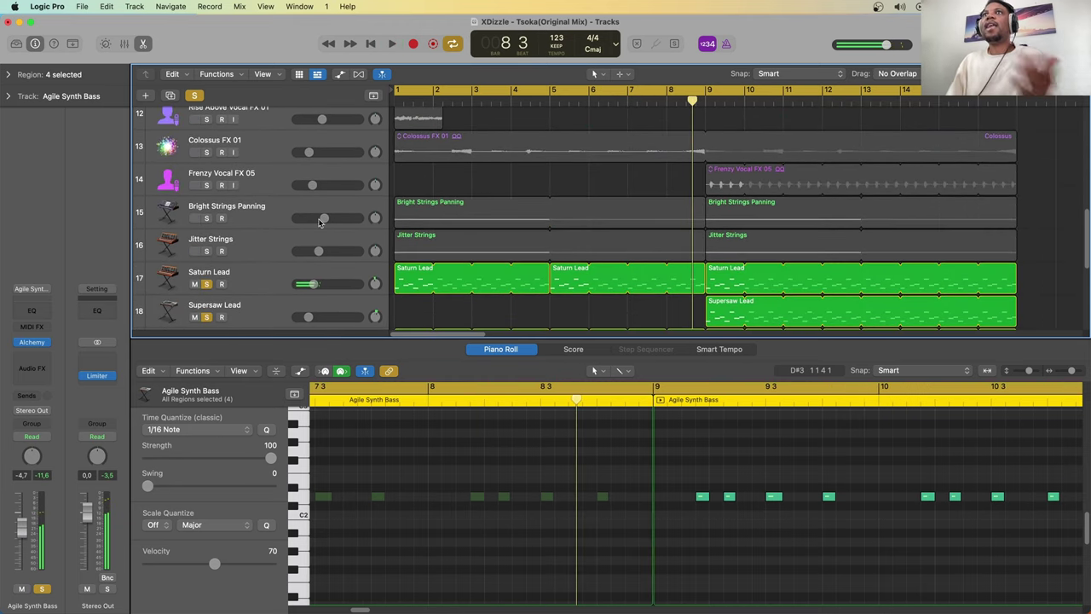
Step: Add the Bright Strings Panning track to the solo, play from the start, and check its ES2 synth settings
click(261, 216)
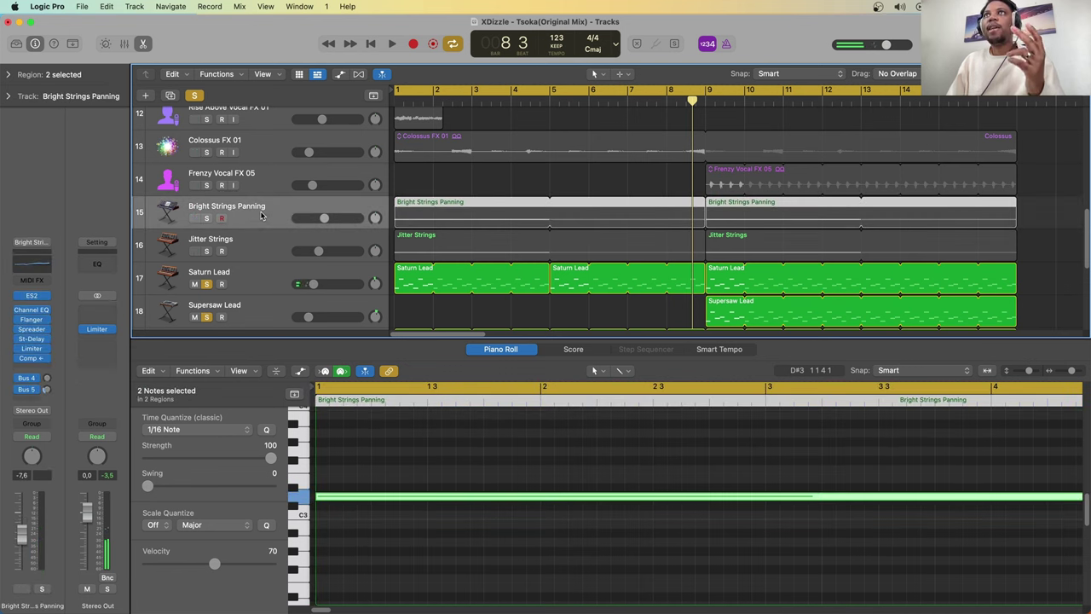
click(207, 218)
key(space)
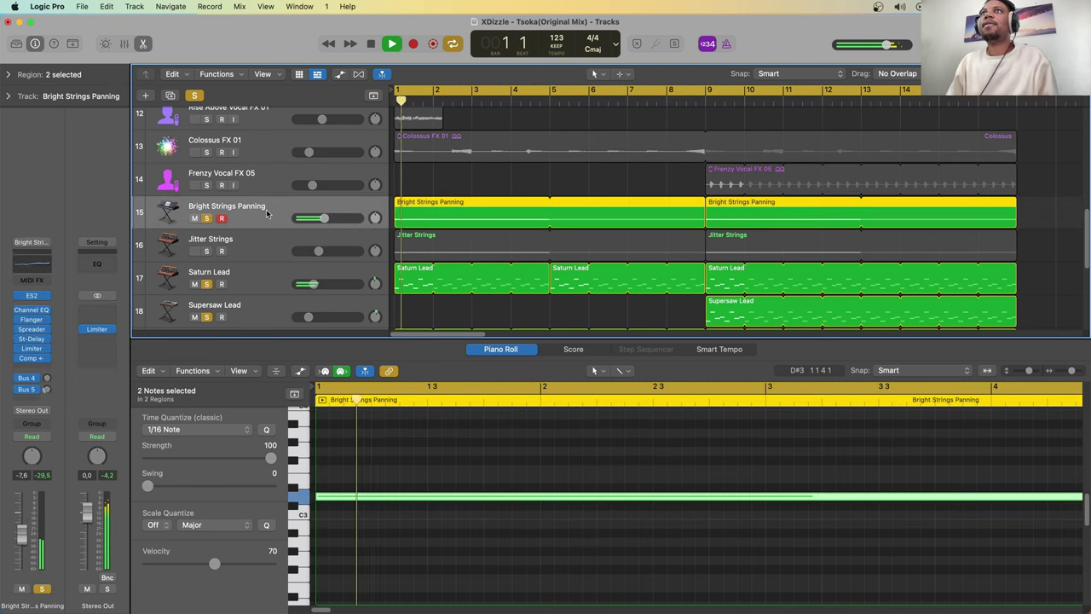
click(32, 296)
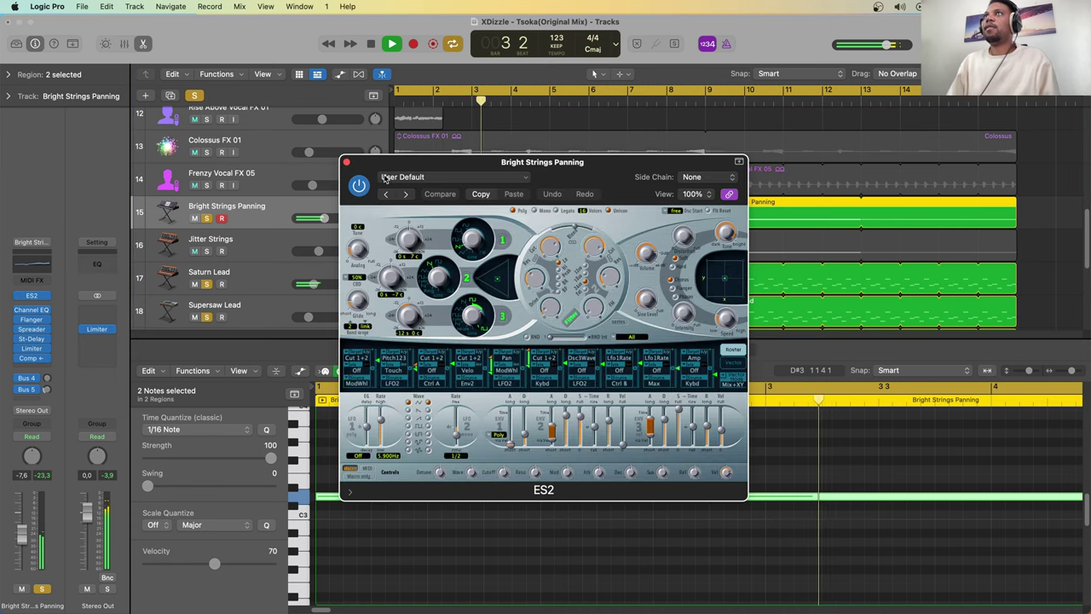
click(346, 162)
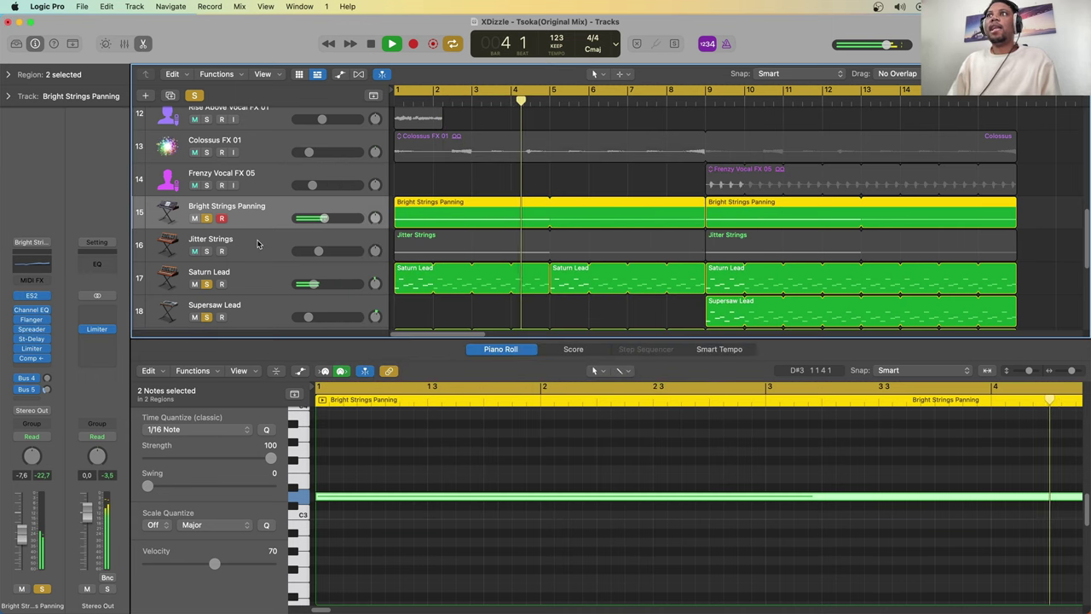
Step: Add the Jitter Strings track to the solo and set its volume to -11.4 dB during playback
click(256, 245)
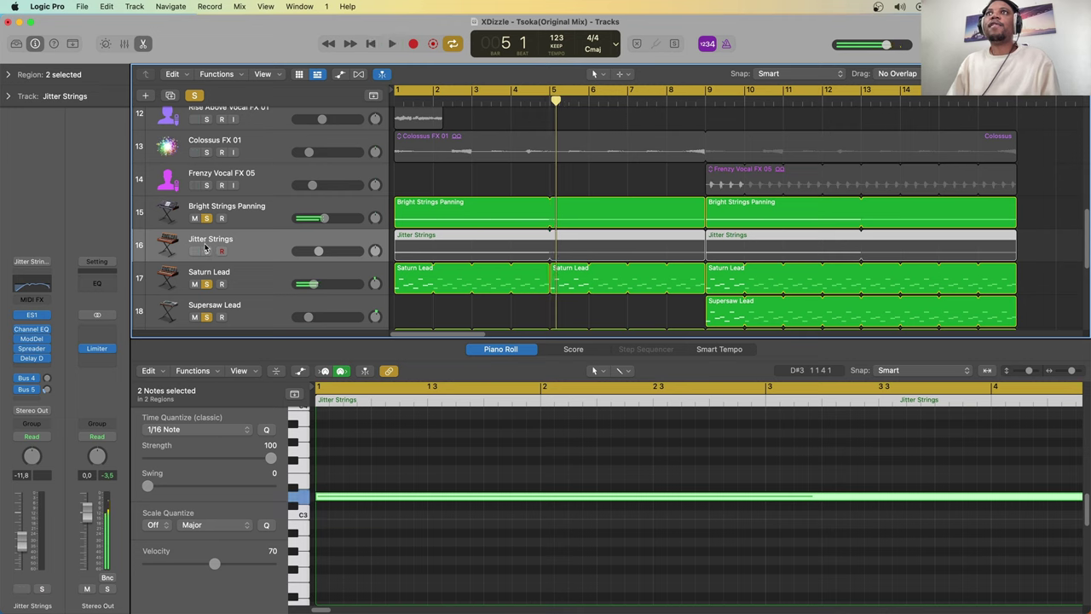
click(207, 251)
key(space)
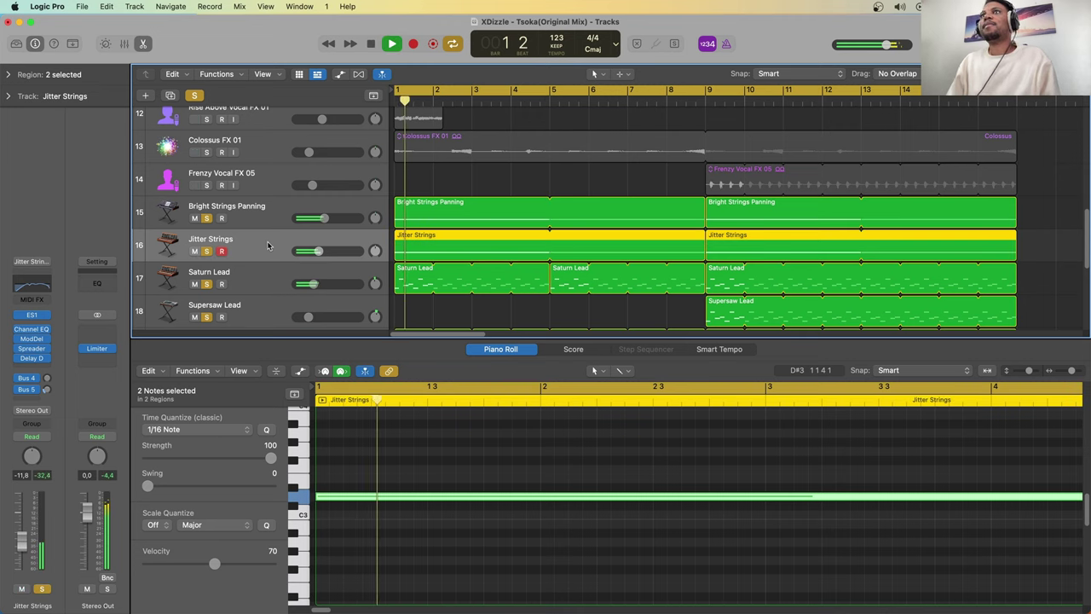
drag(321, 253, 320, 252)
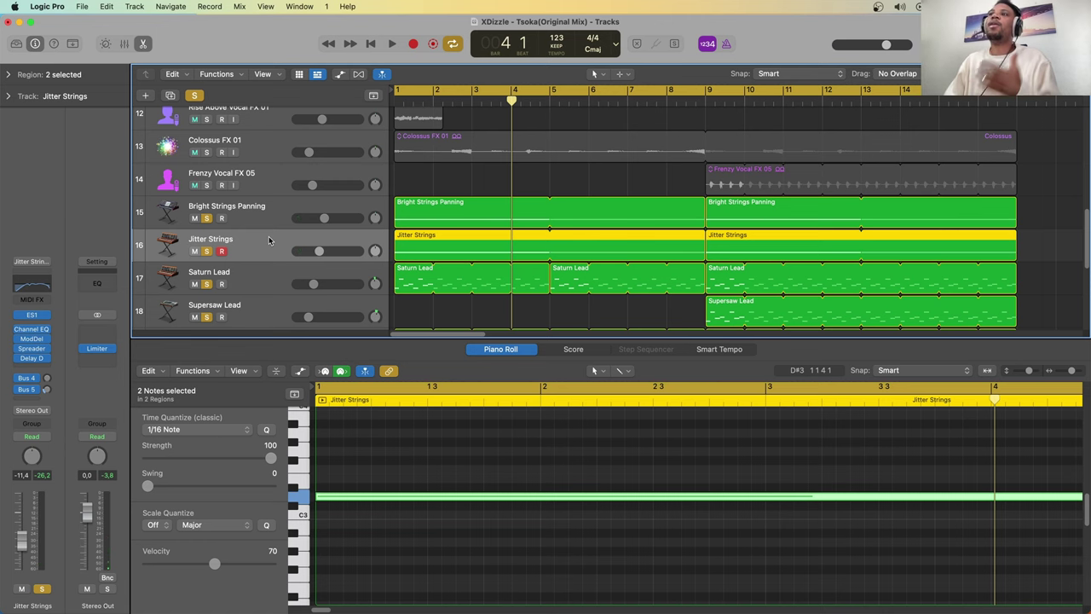
Step: Add the Deep Wave Bass track to the solo and play the layers together from the start
scroll(564, 197, down, 2)
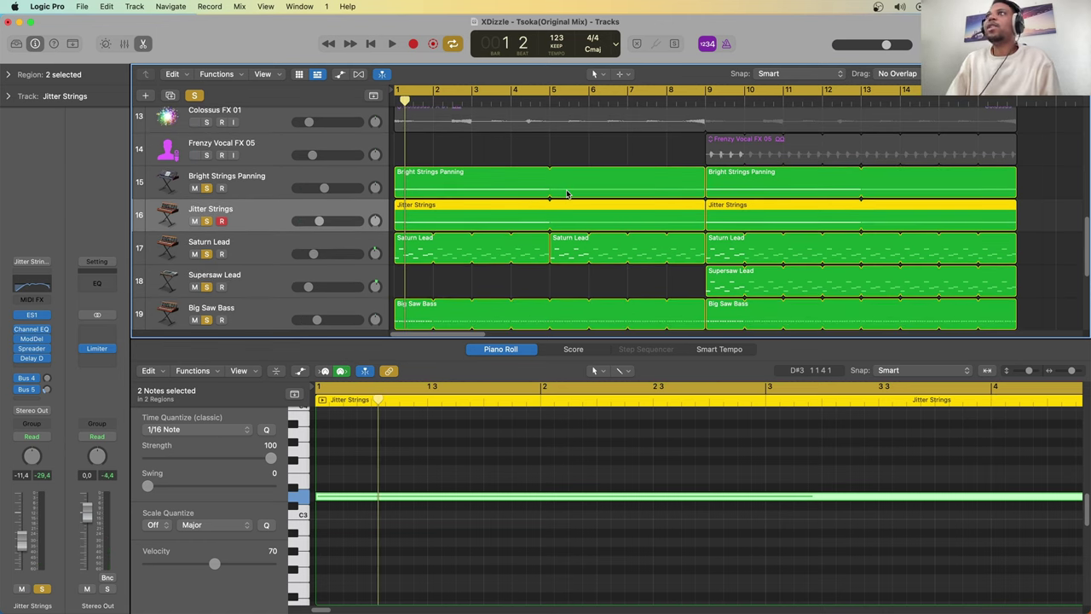
scroll(564, 197, down, 4)
scroll(562, 196, down, 4)
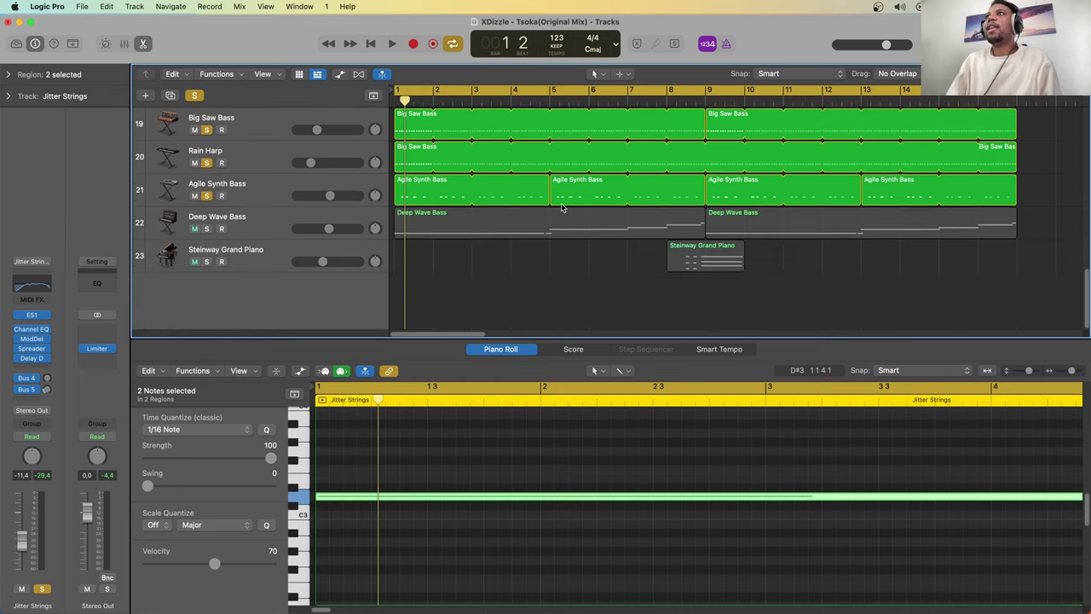
click(267, 220)
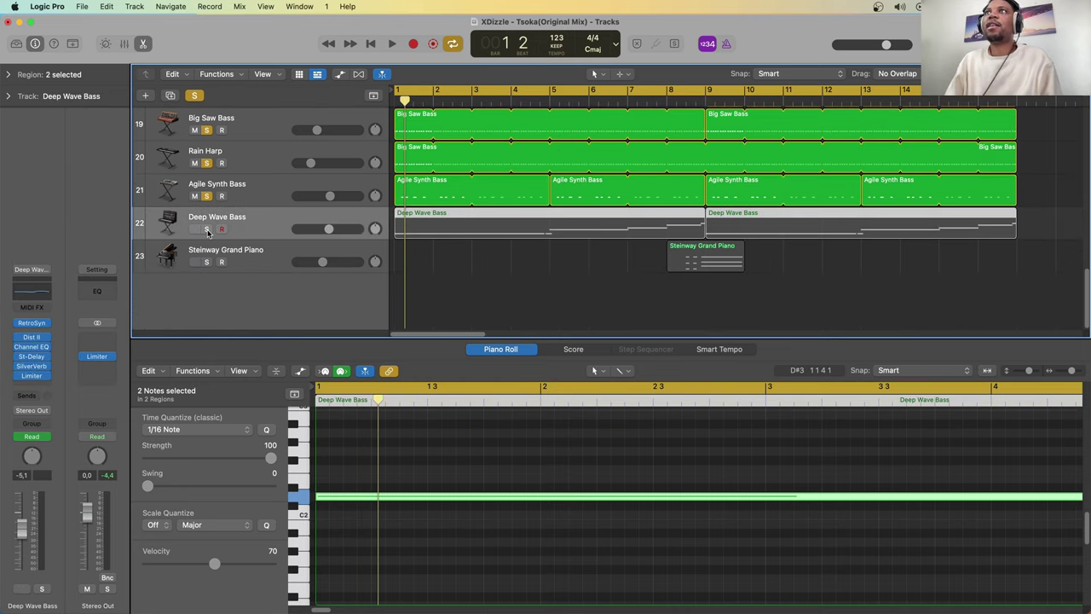
click(207, 229)
key(space)
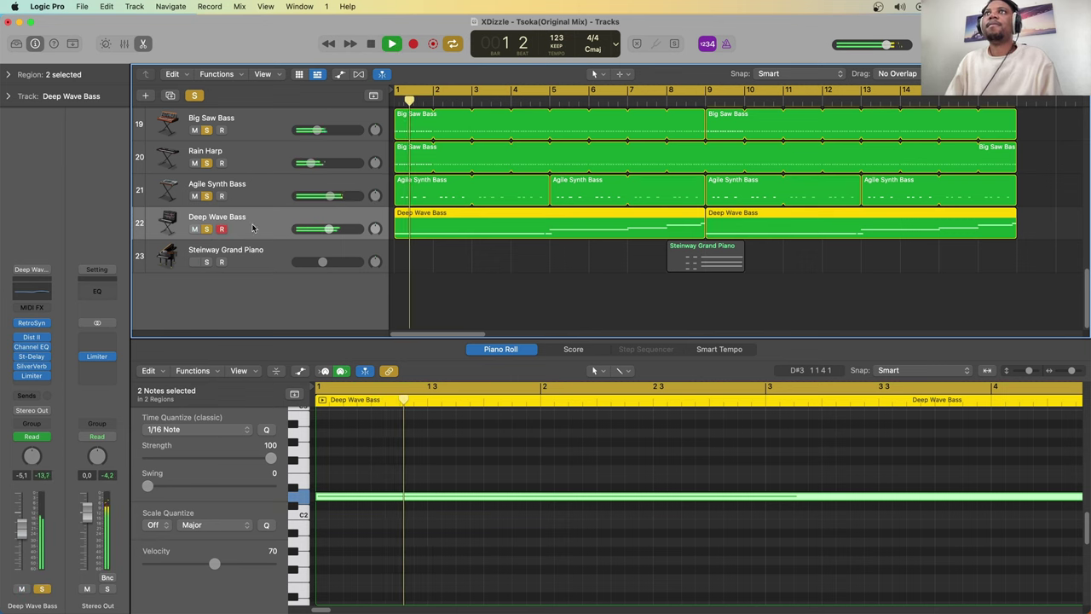
Step: Examine the Deep Wave Bass's Retro Synth settings during playback and close the instrument window
click(32, 323)
drag(417, 163, 364, 144)
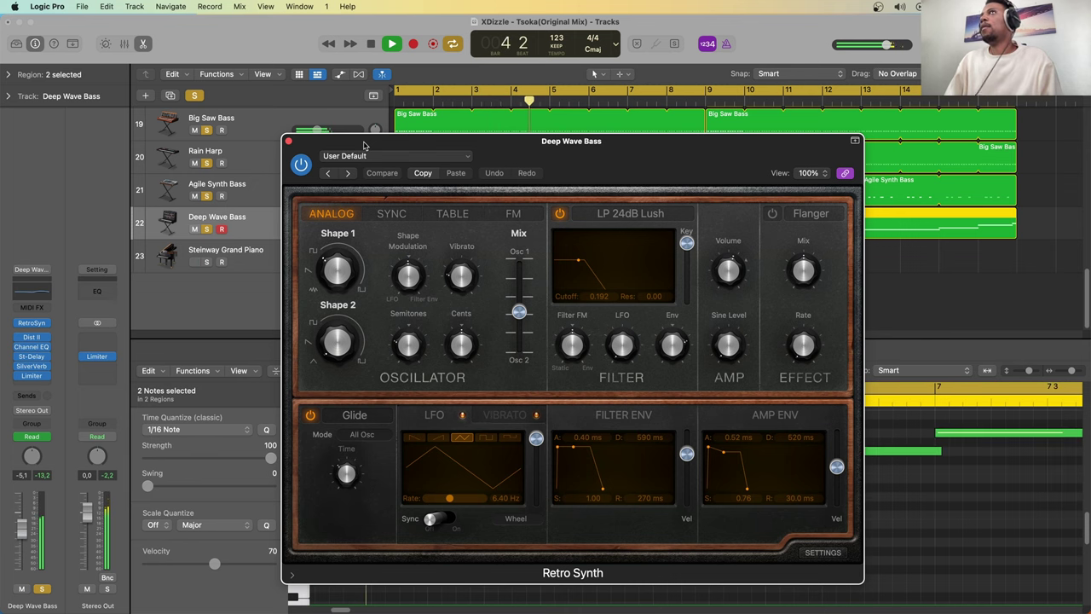
drag(364, 145, 367, 198)
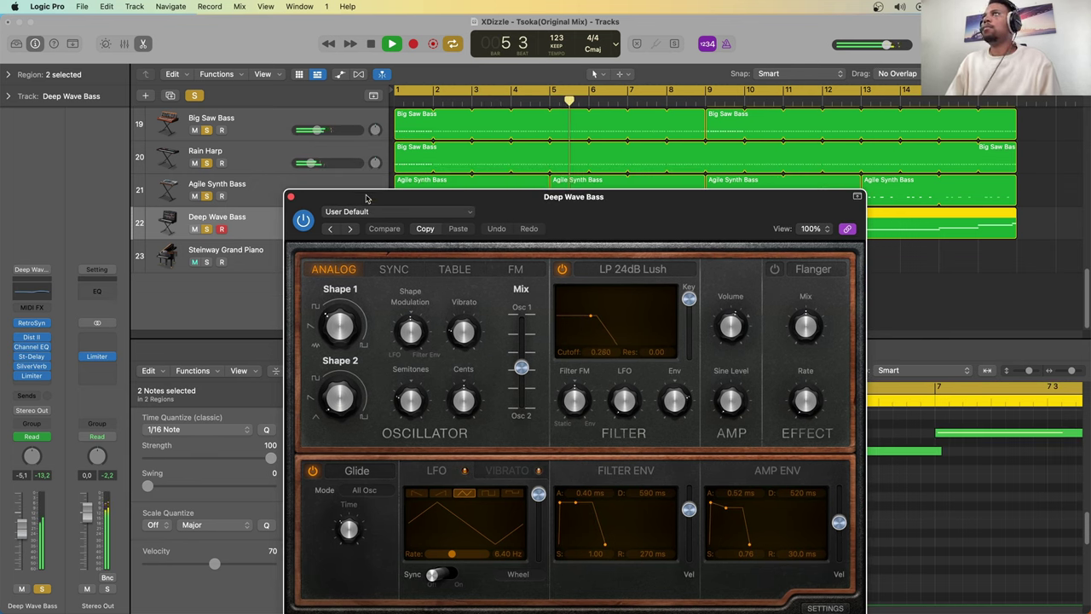
click(291, 198)
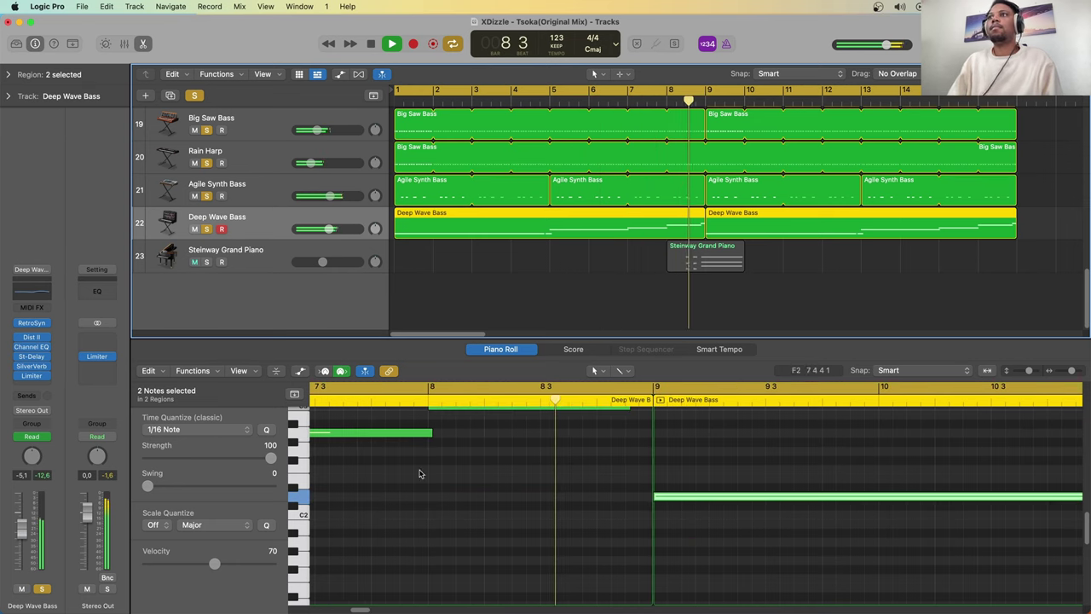
Step: View the full Deep Wave Bass pattern in the Piano Roll and recheck the Retro Synth's filter cutoff during playback
scroll(778, 450, up, 5)
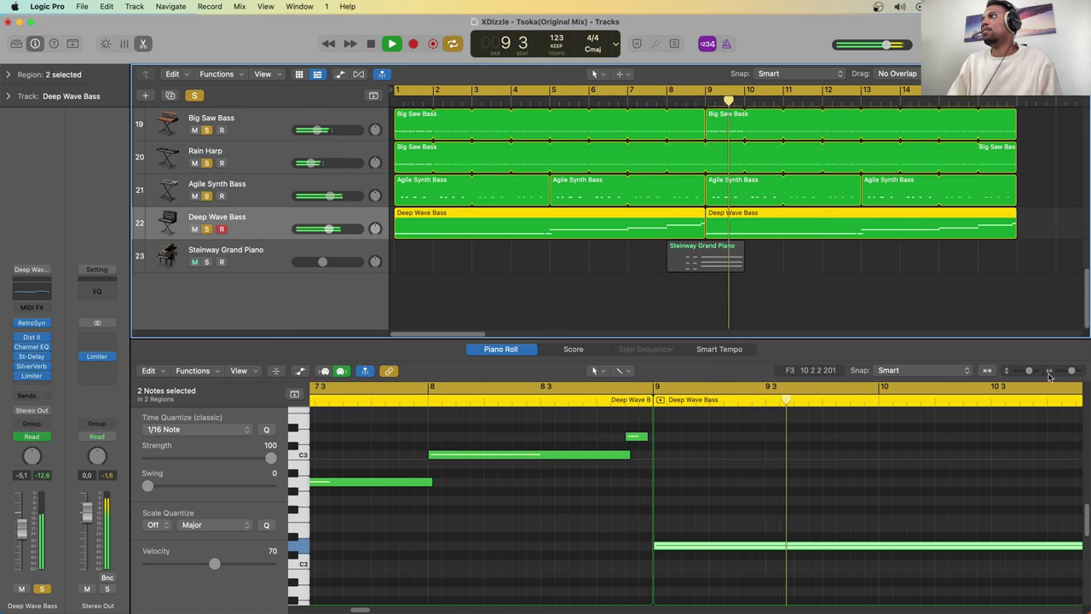
drag(1070, 372, 1058, 373)
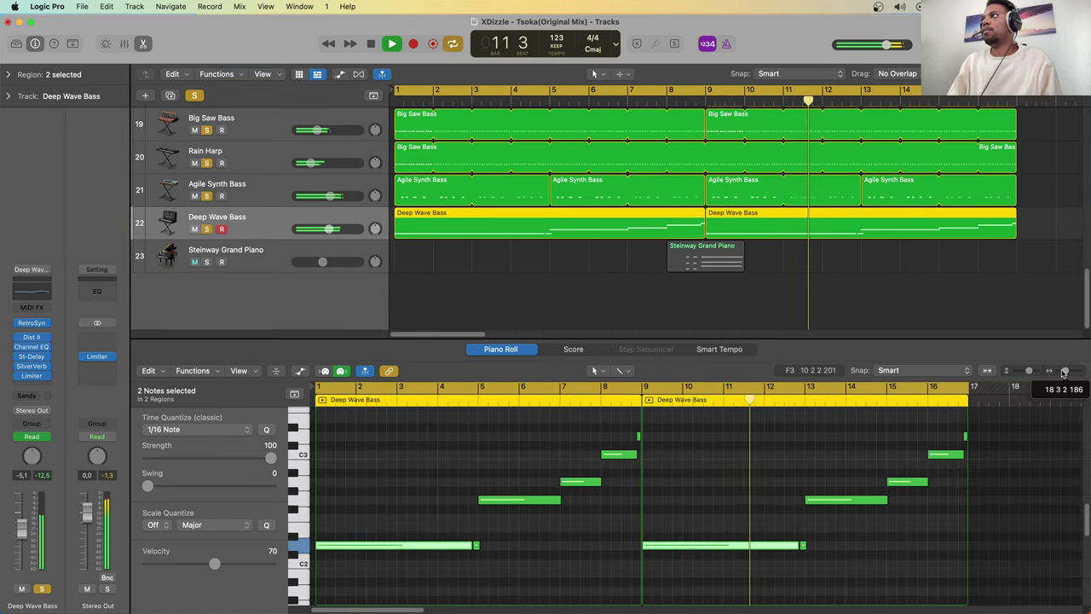
click(33, 324)
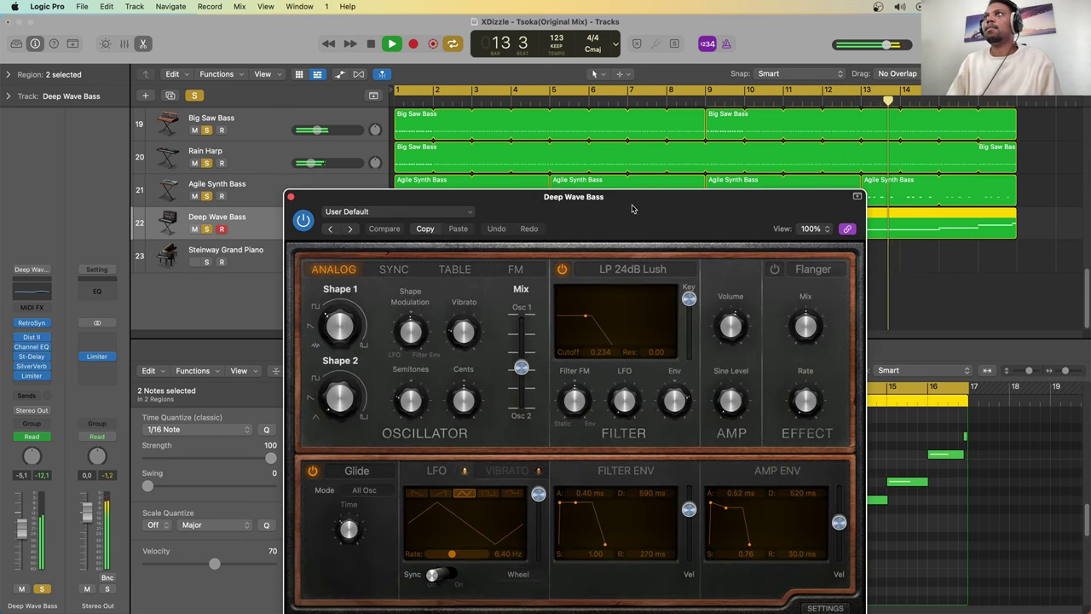
drag(632, 209, 620, 192)
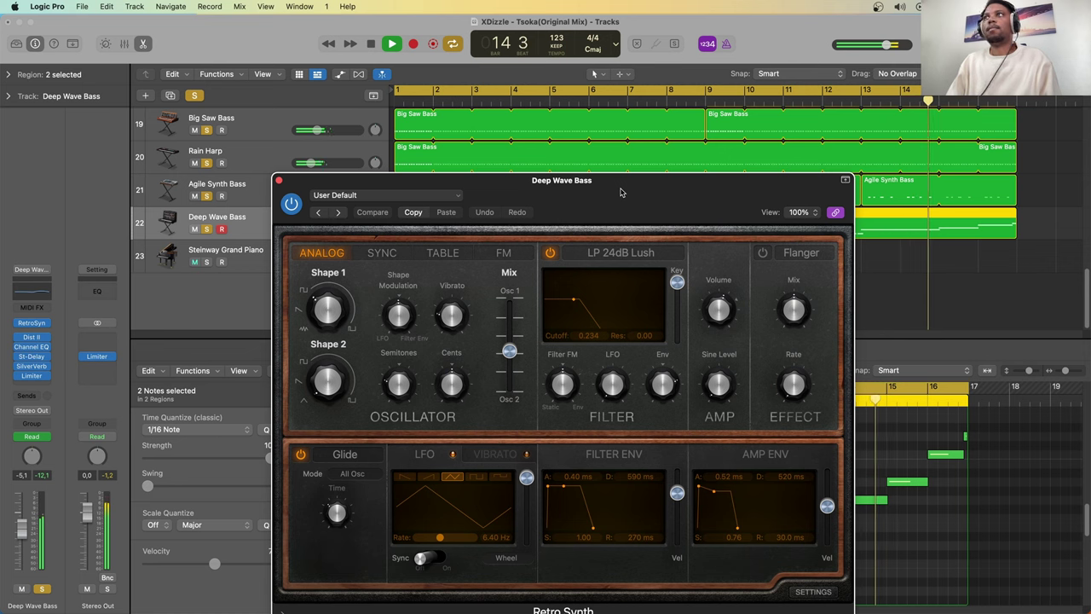
drag(621, 192, 633, 173)
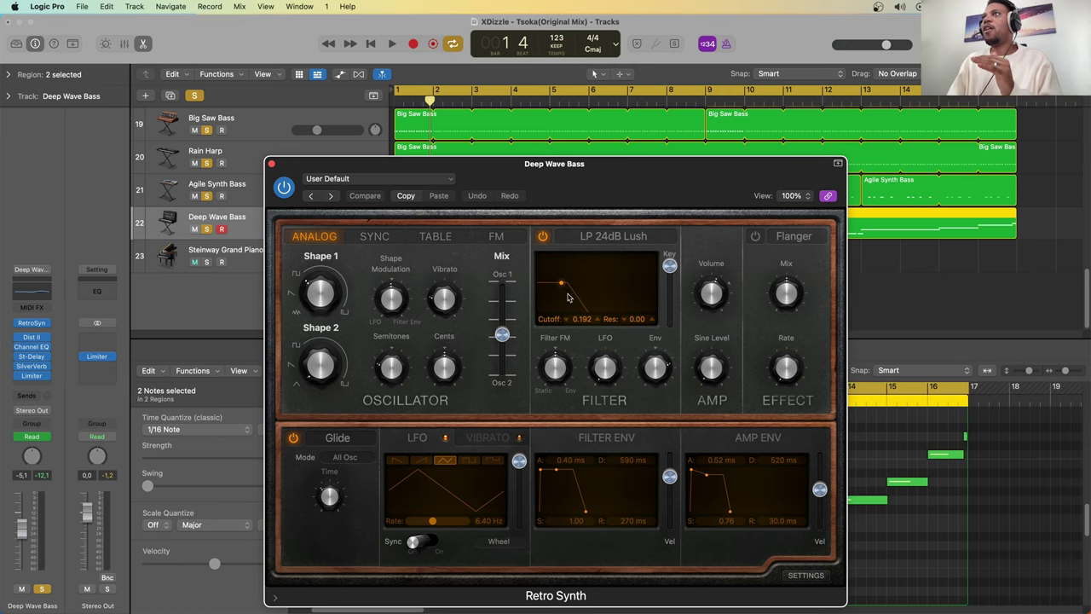
click(272, 163)
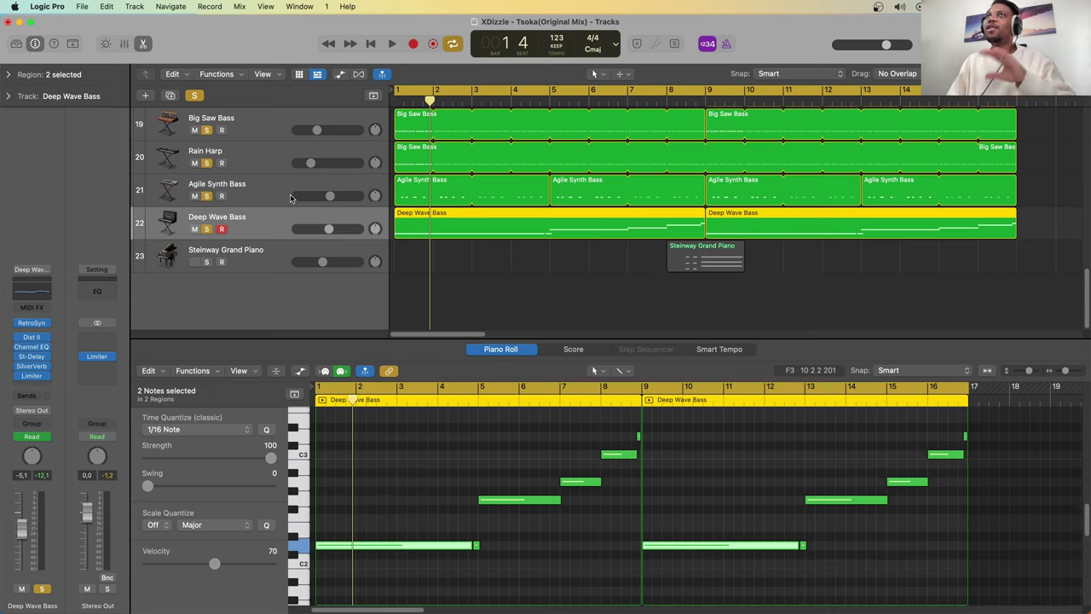
Step: Add the Steinway Grand Piano track to the solo, check its Sampler instrument, and play all layers from the start
click(265, 261)
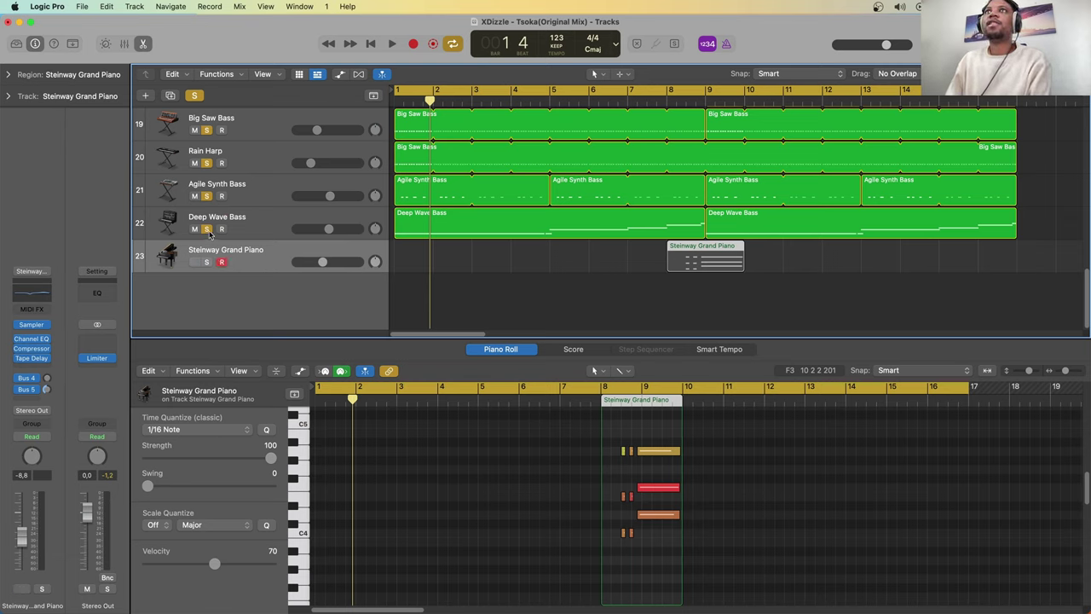
click(207, 261)
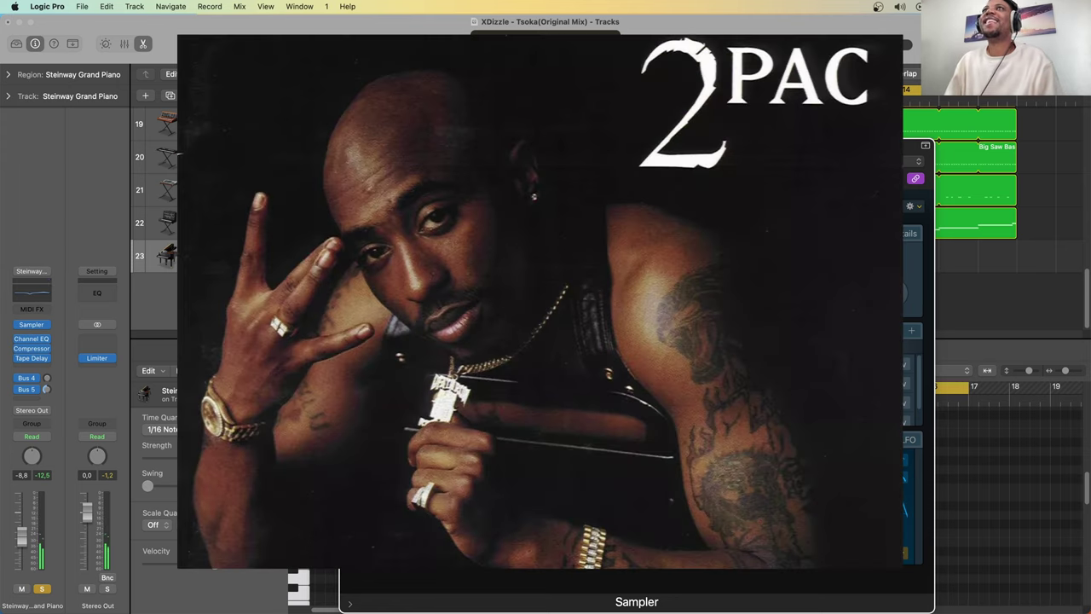
key(super+w)
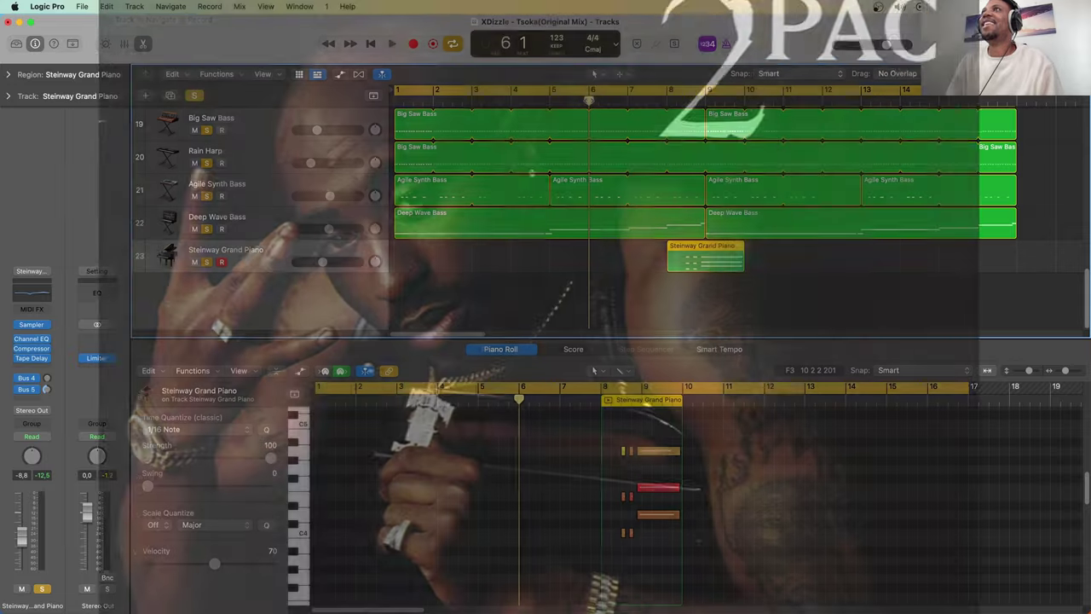
key(Return)
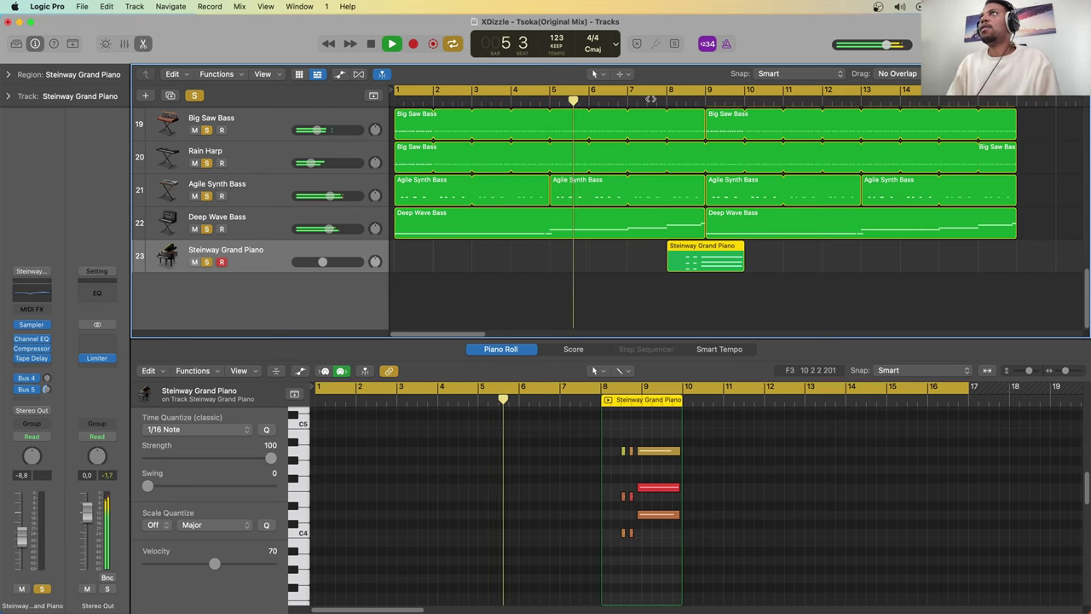
Step: Hide the Piano Roll editor to give the track list more room, and stop playback
scroll(622, 253, up, 2)
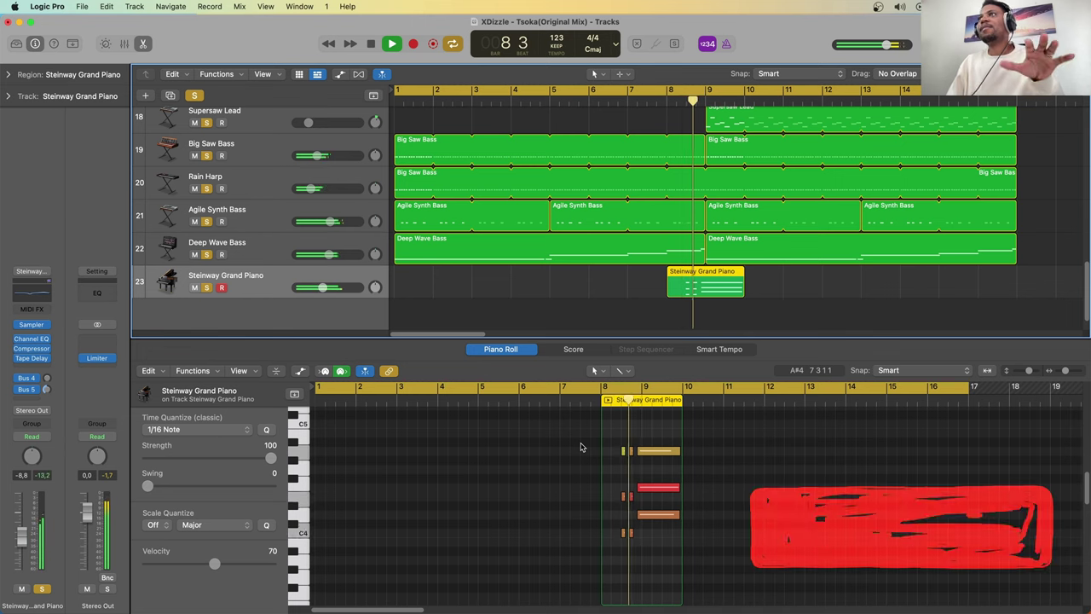
scroll(622, 219, up, 1)
scroll(620, 219, up, 4)
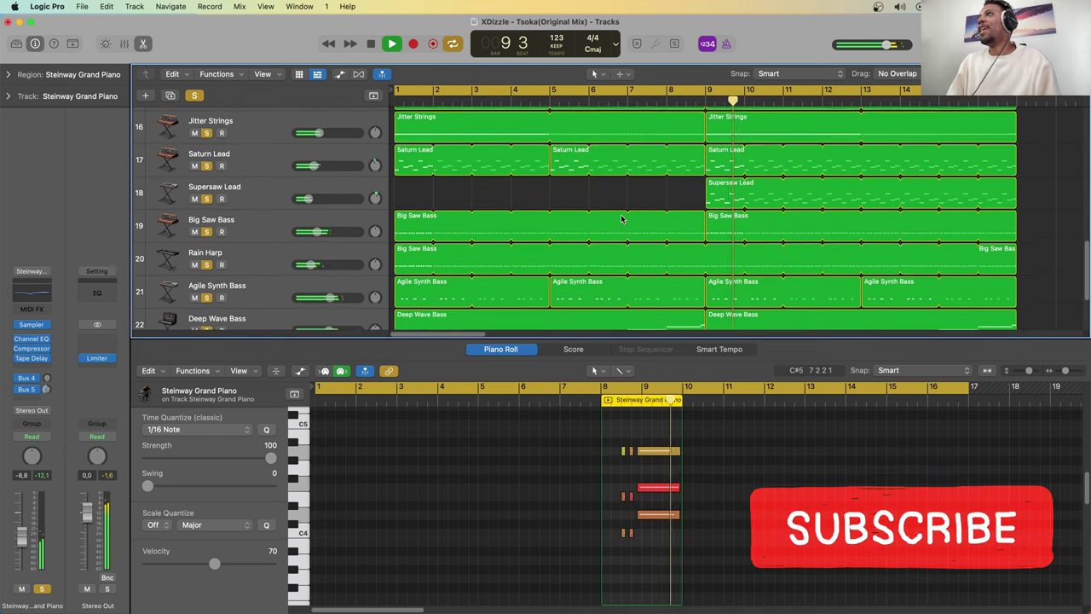
key(p)
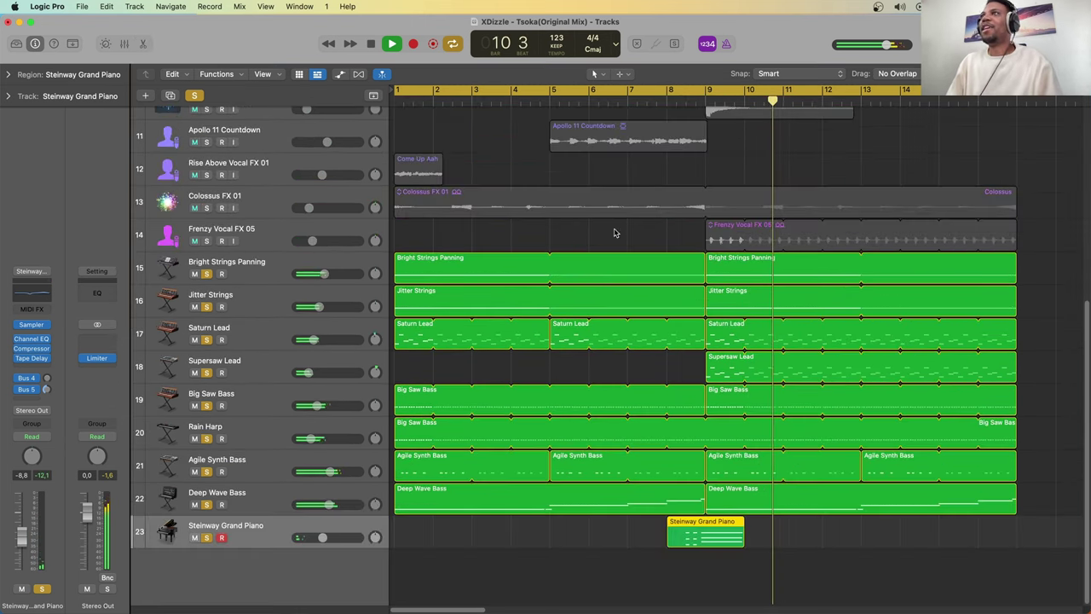
scroll(614, 239, up, 2)
key(space)
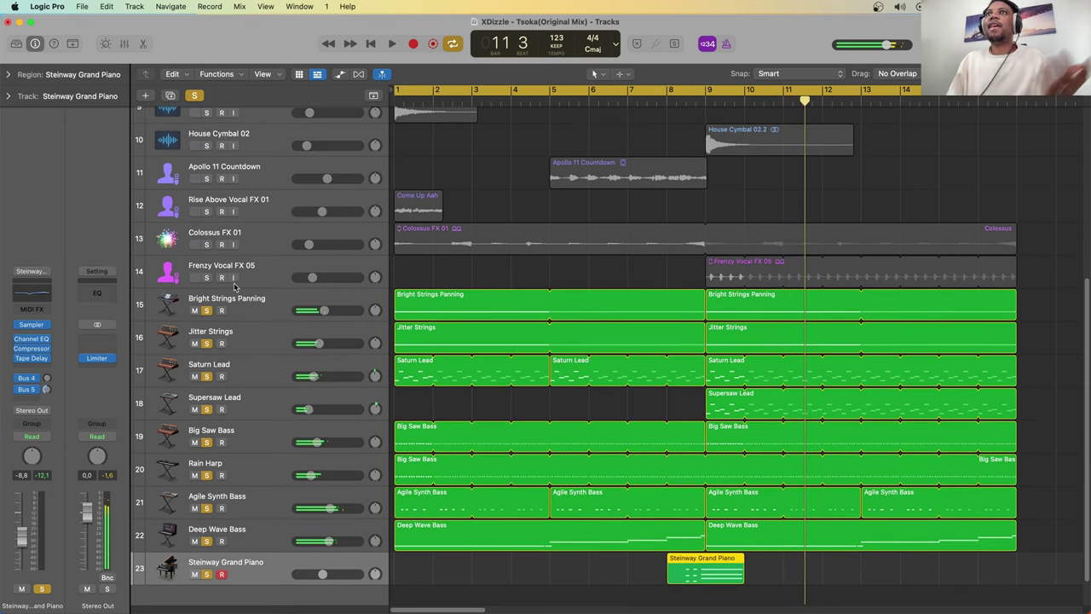
Step: Add the Frenzy Vocal FX 05 track to the solo, play from bar 9, and open its region in the audio editor
click(207, 279)
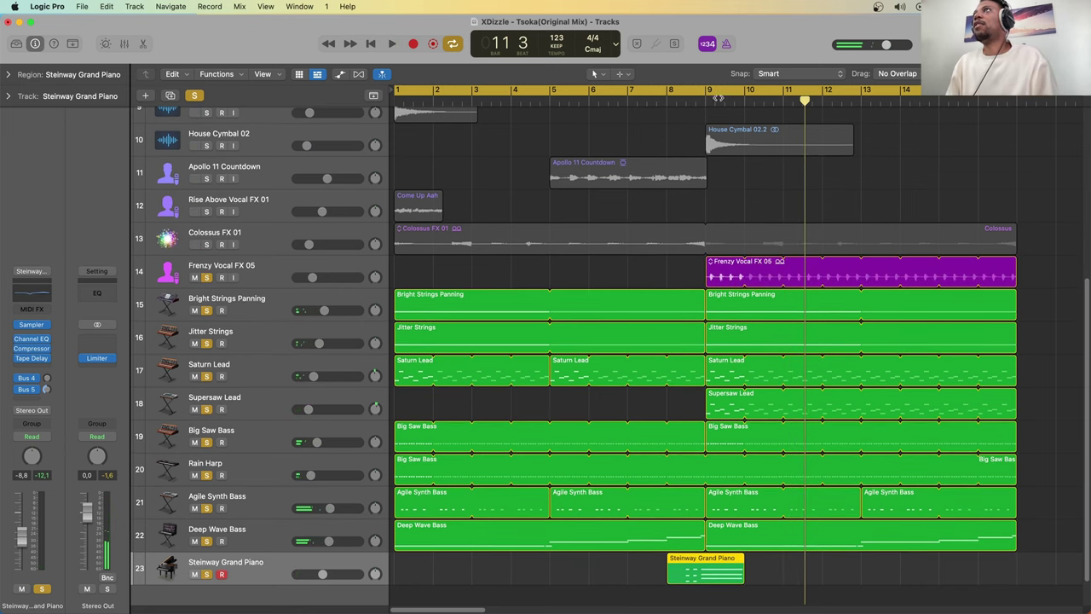
click(705, 101)
key(space)
click(704, 101)
click(719, 282)
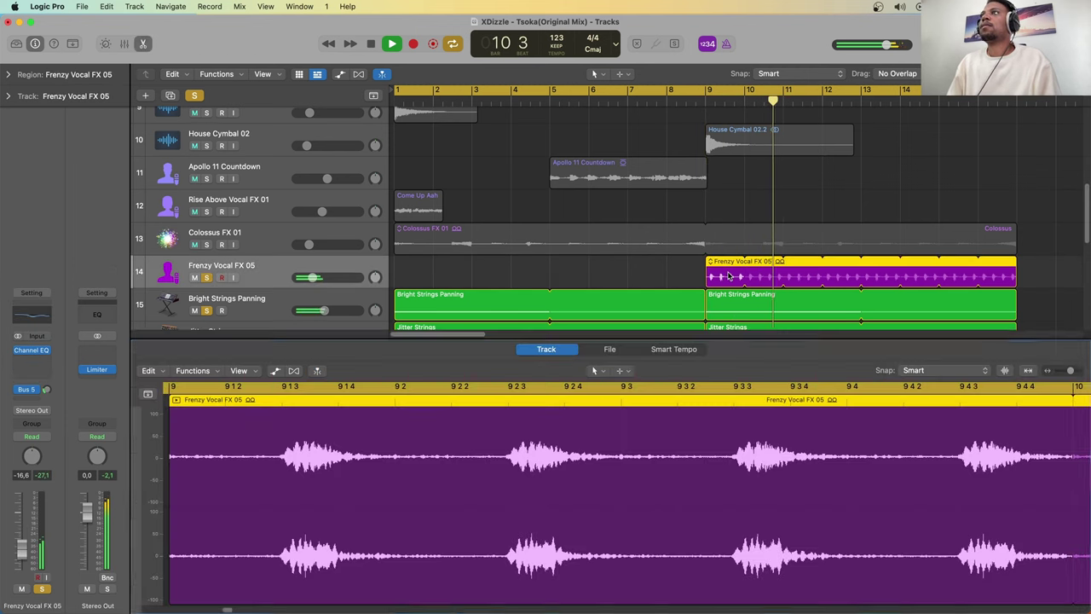
double_click(718, 282)
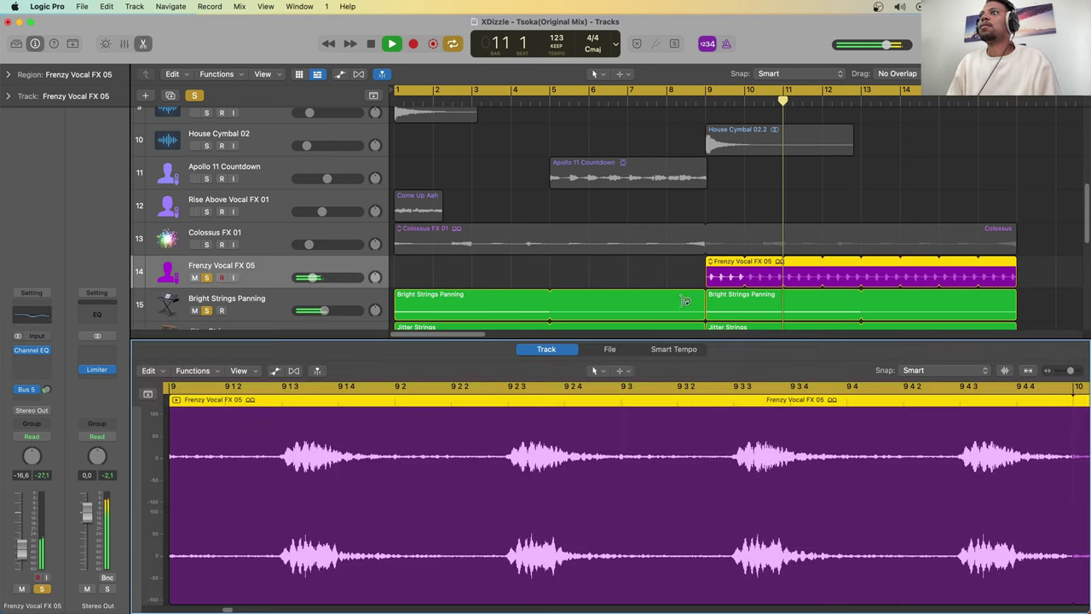
Step: Restart playback and listen to the Frenzy Vocal FX 05 region again from bar 9 with the other layers
key(space)
key(space)
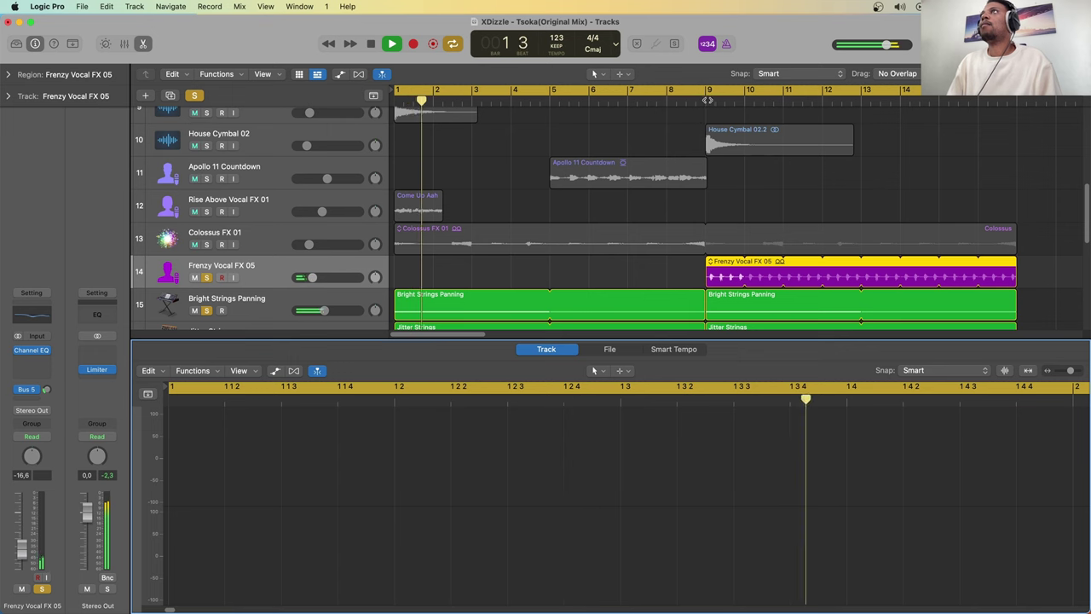
click(708, 100)
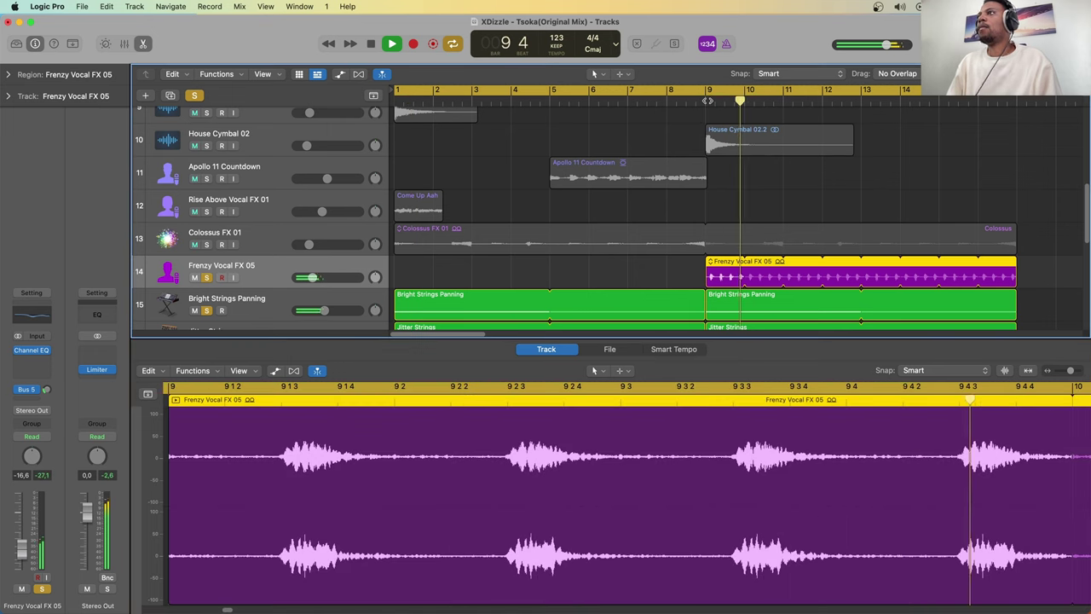
key(space)
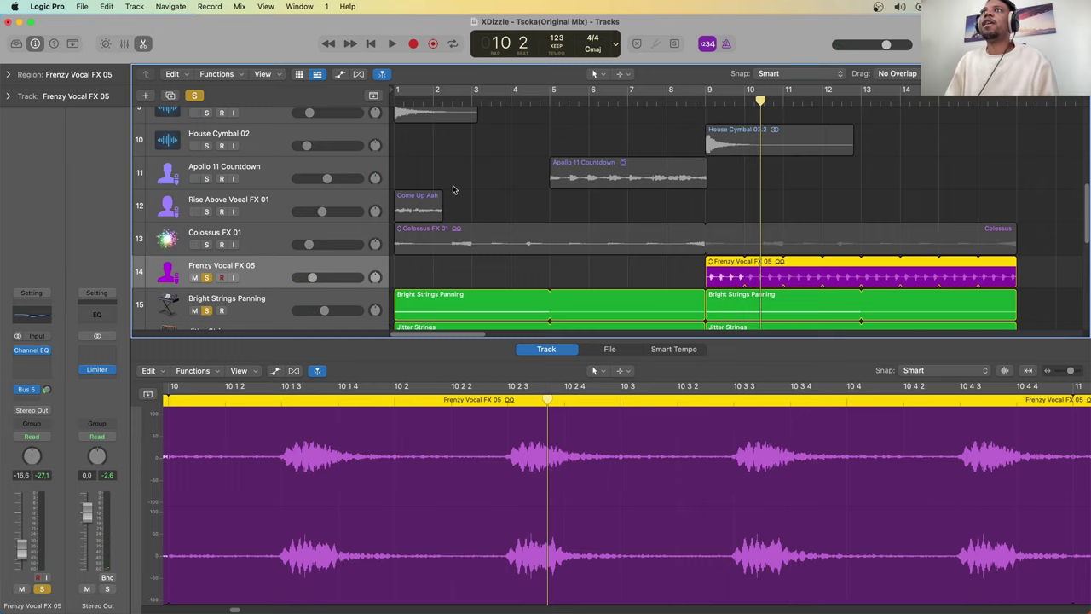
Step: Add the Rise Above Vocal FX 01 track to the solo and play it from the start of the project
key(Return)
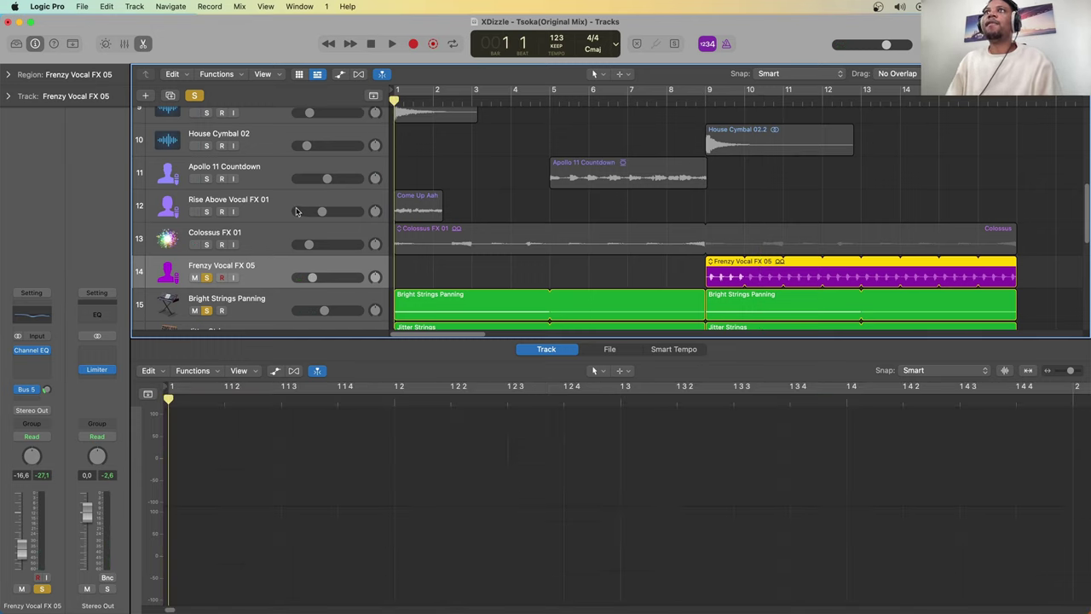
click(293, 199)
click(212, 214)
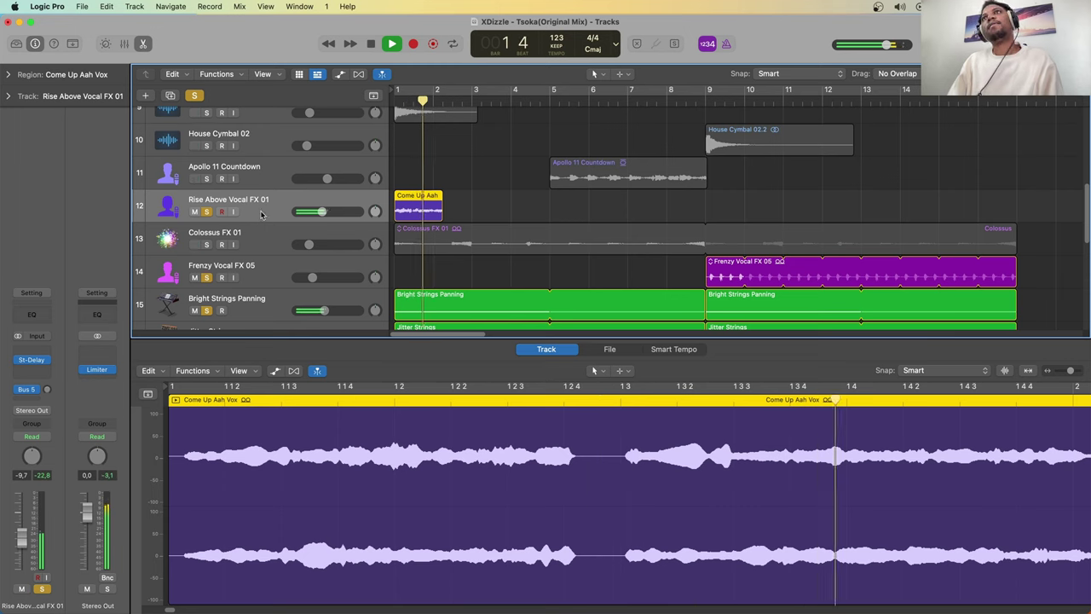
key(space)
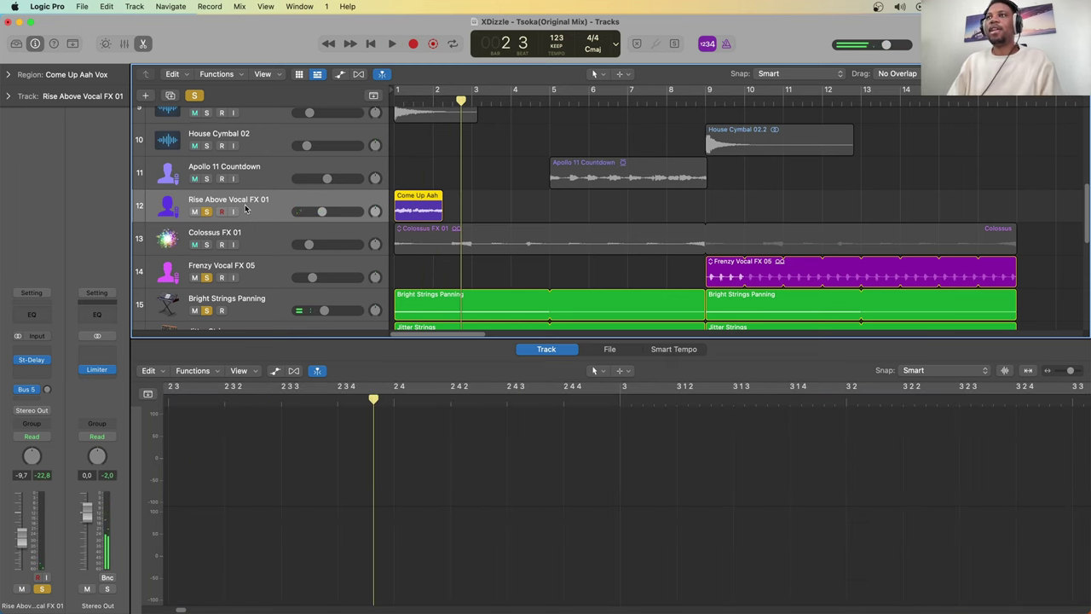
Step: Replay the Come Up Aah vocal from the start, then examine the track's Stereo Delay settings and close the plug-in window
key(Return)
key(space)
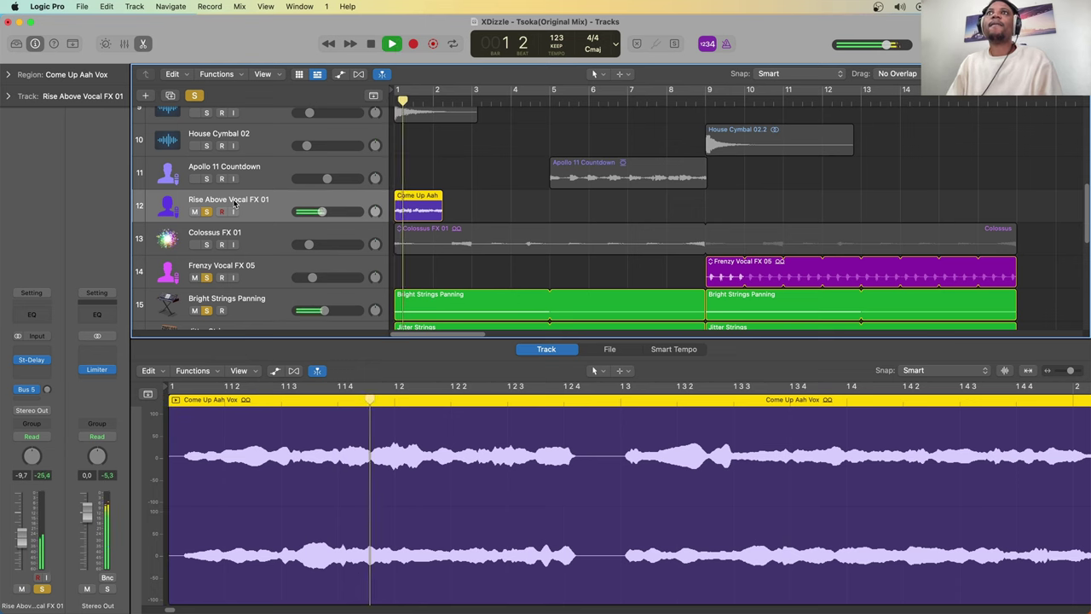
key(space)
click(33, 359)
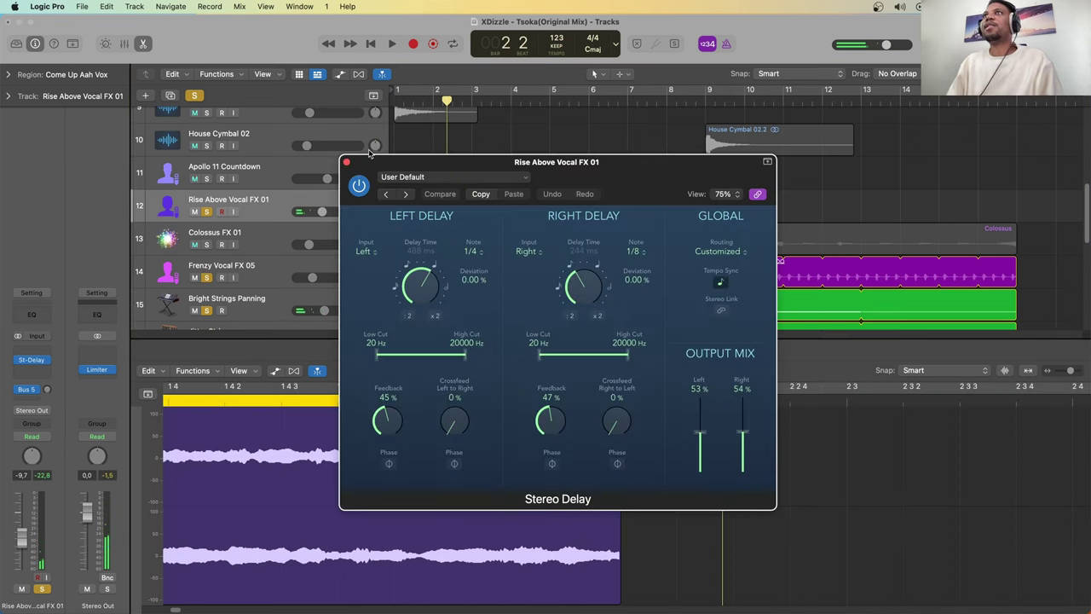
click(346, 163)
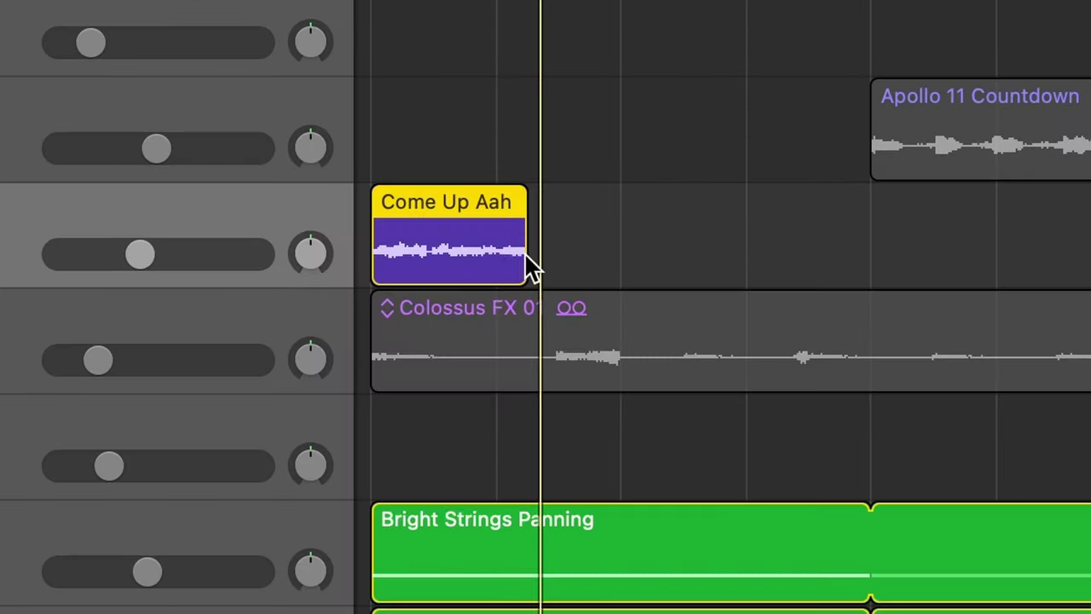
Step: Listen to the delay tail after the Come Up Aah region, replaying the vocal from the start
drag(518, 256, 713, 249)
key(super+z)
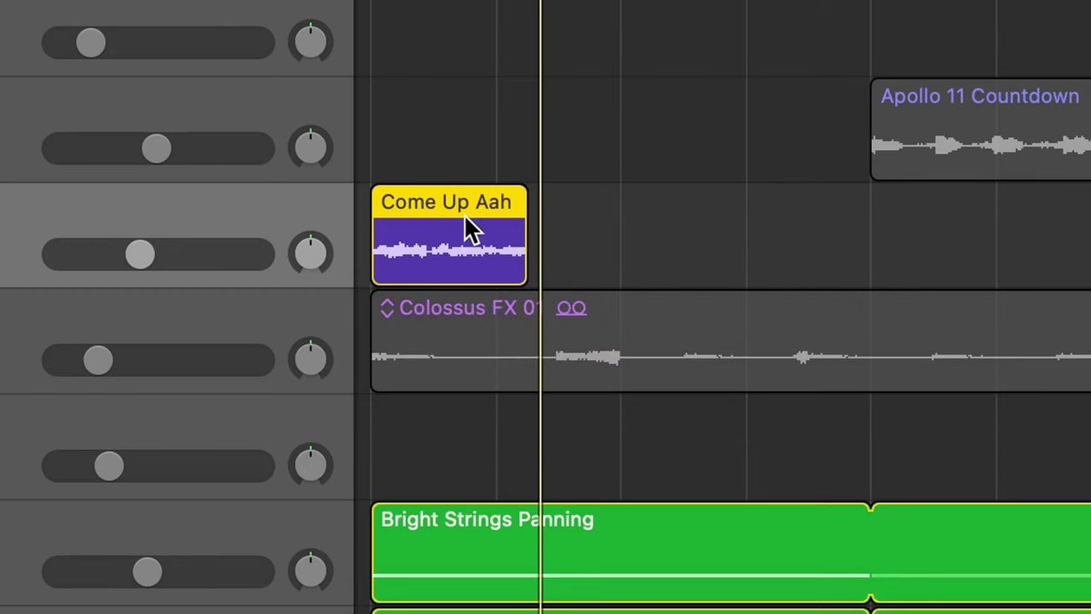
key(space)
key(space)
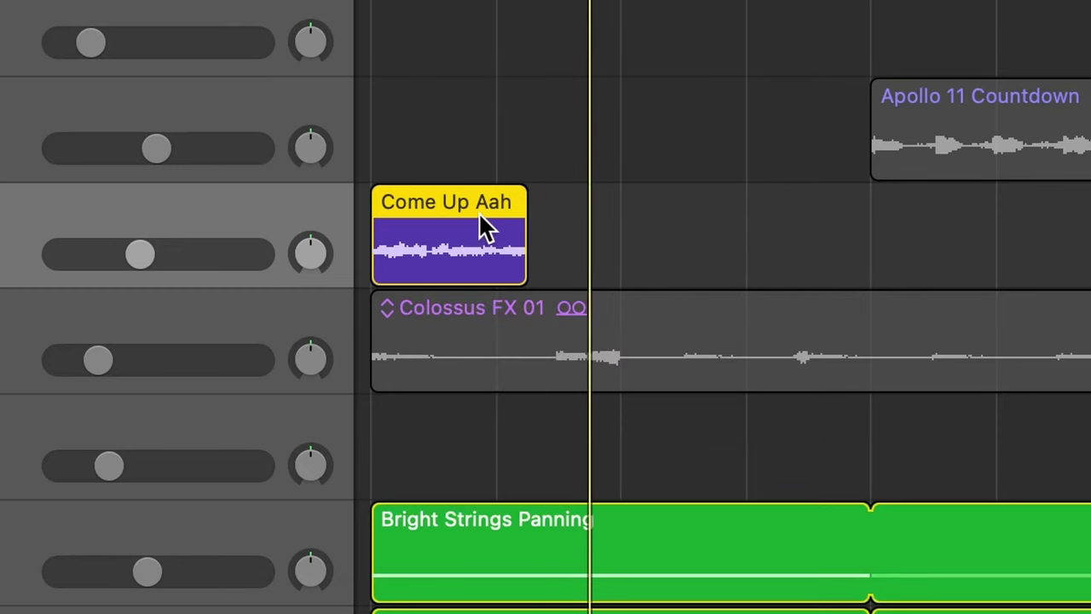
key(Return)
key(space)
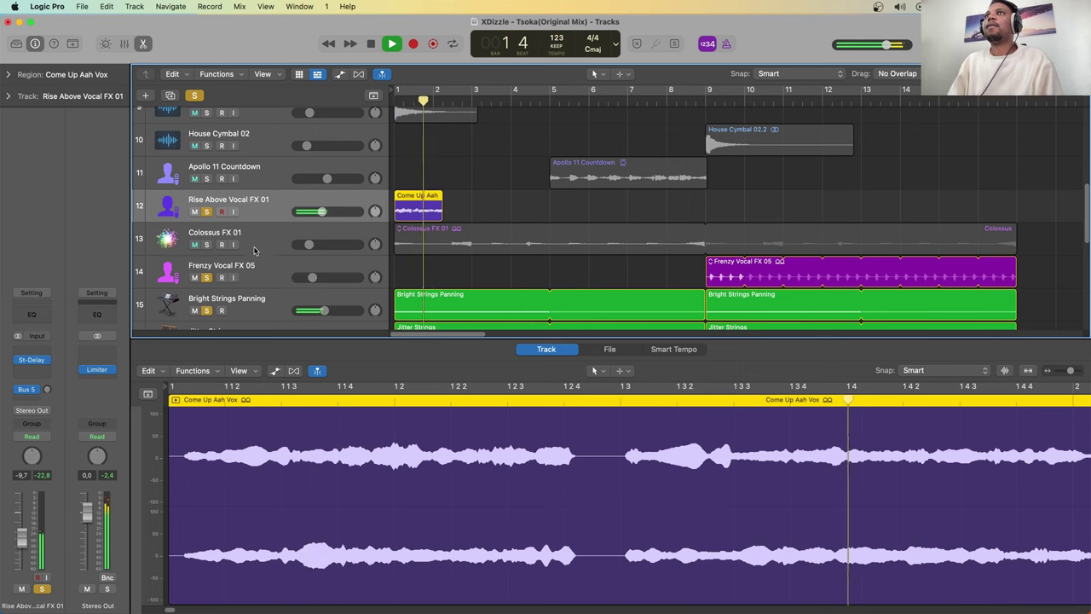
Step: Add the Colossus FX 01 track to the solo and raise its volume to -17.8 dB during playback
click(253, 247)
key(space)
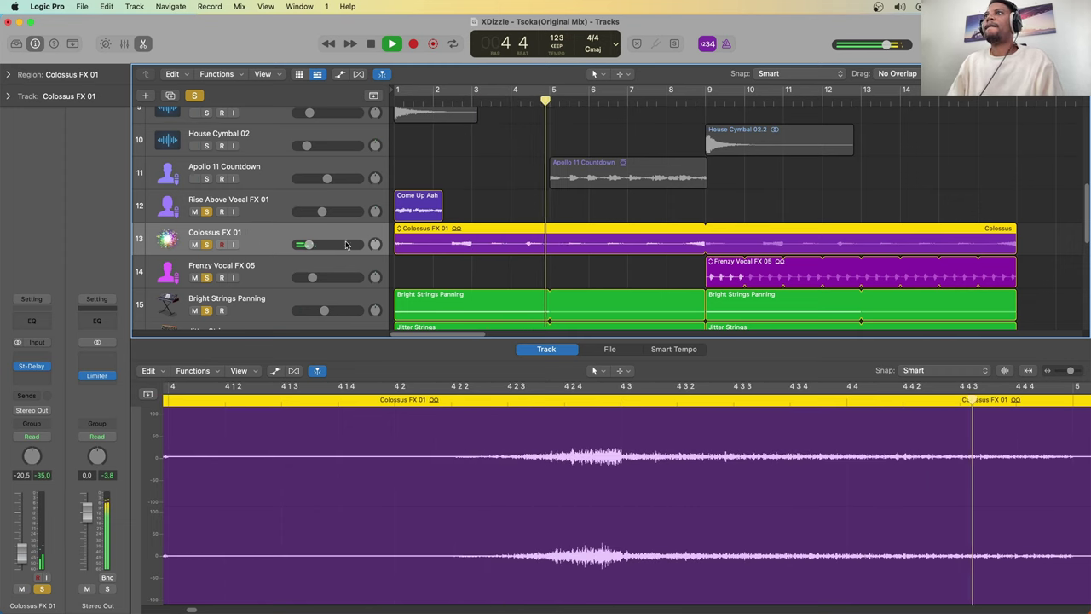
drag(307, 245, 310, 244)
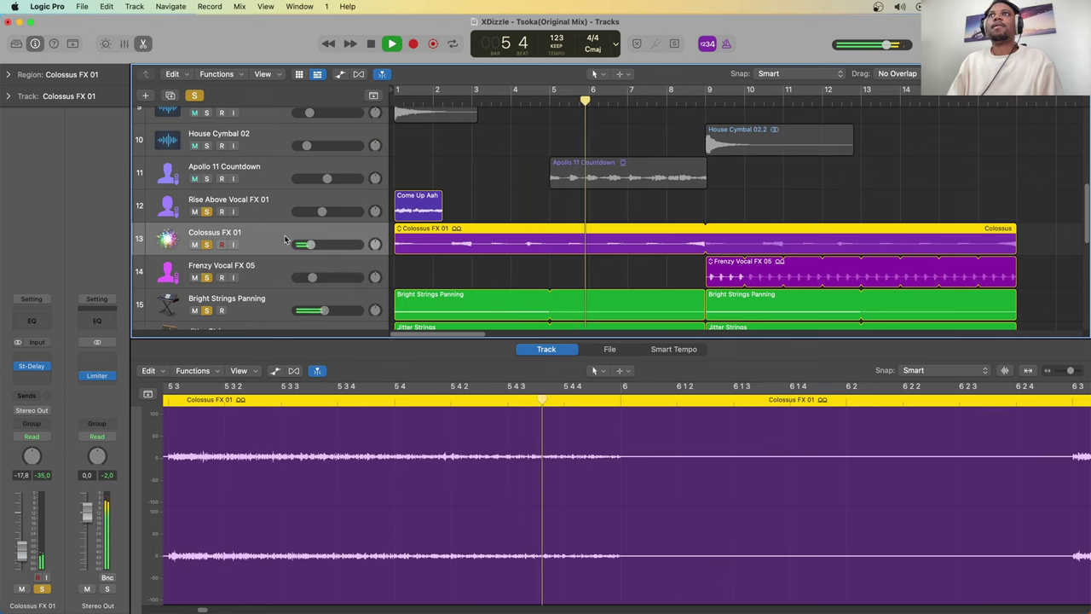
key(space)
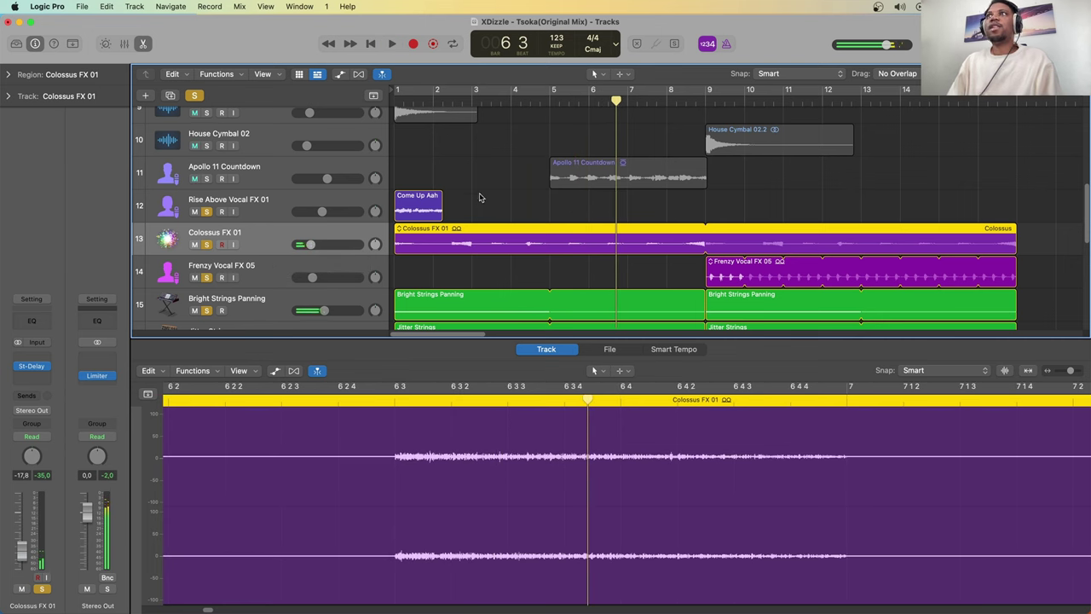
Step: Add the VMH1 FX Sounds 096 and House Cymbal 02 tracks to the solo and play them from bars 1 and 9
scroll(475, 200, up, 3)
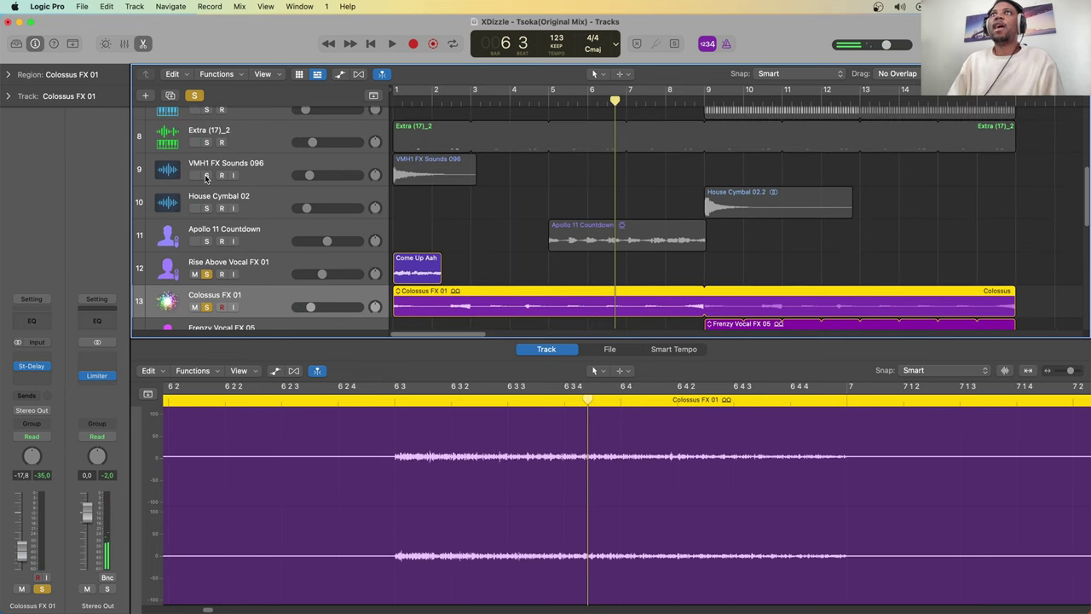
click(207, 176)
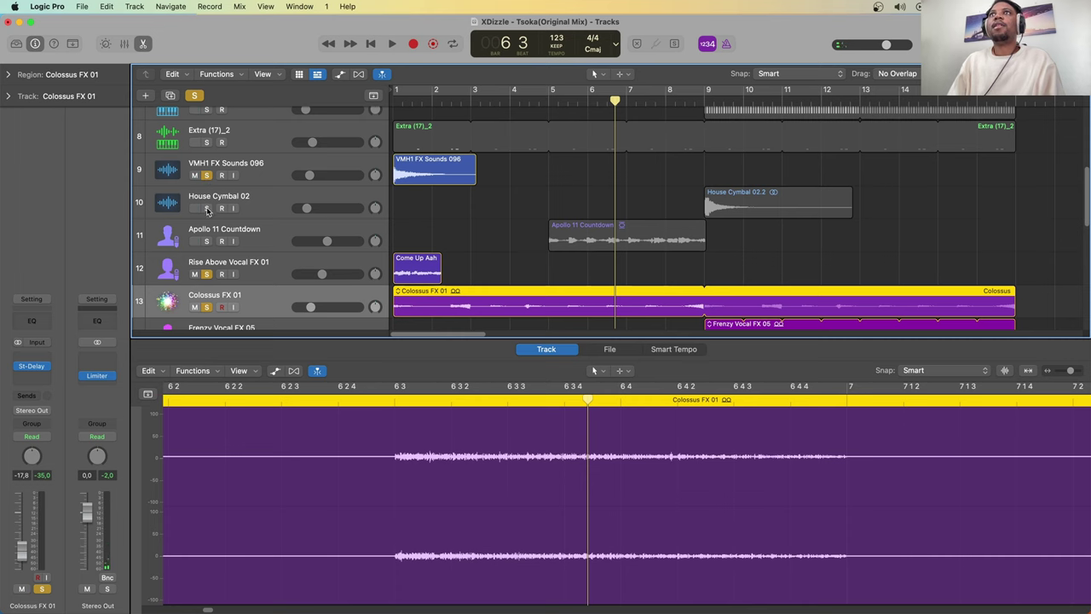
click(206, 208)
click(265, 205)
key(Return)
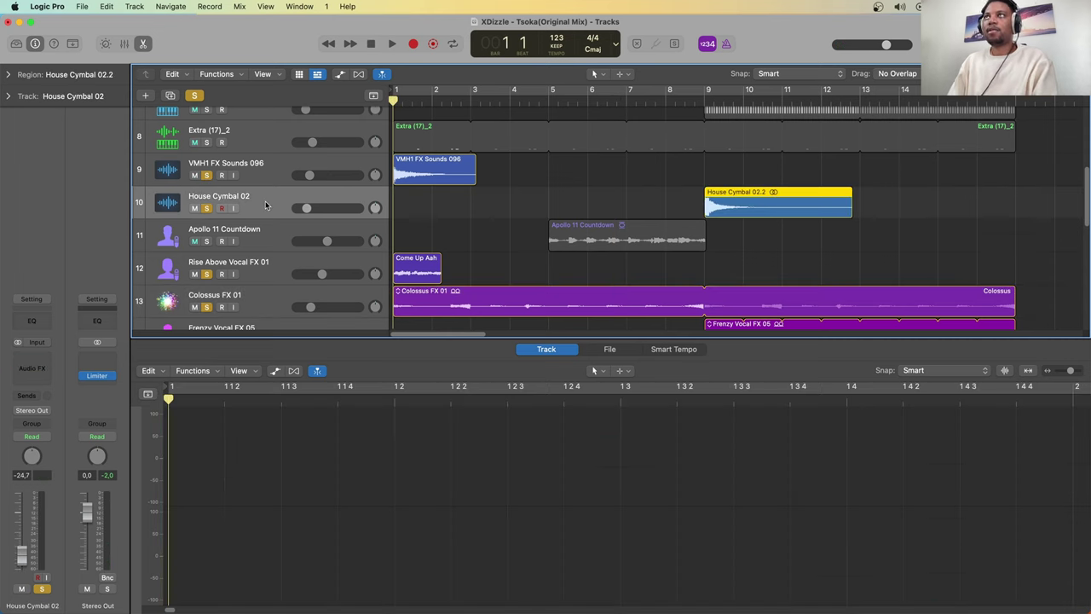
key(space)
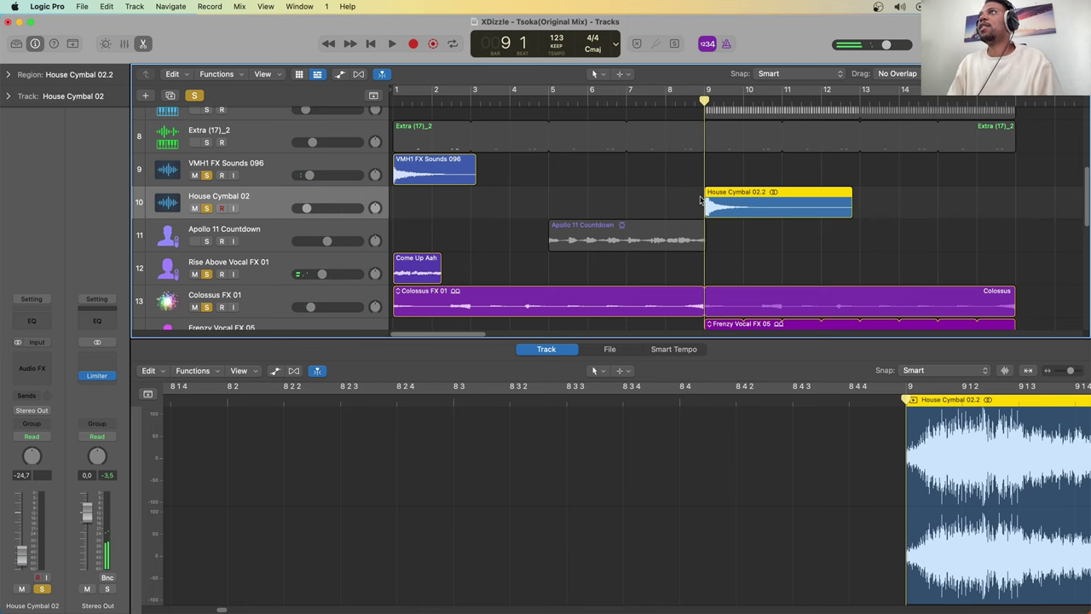
key(space)
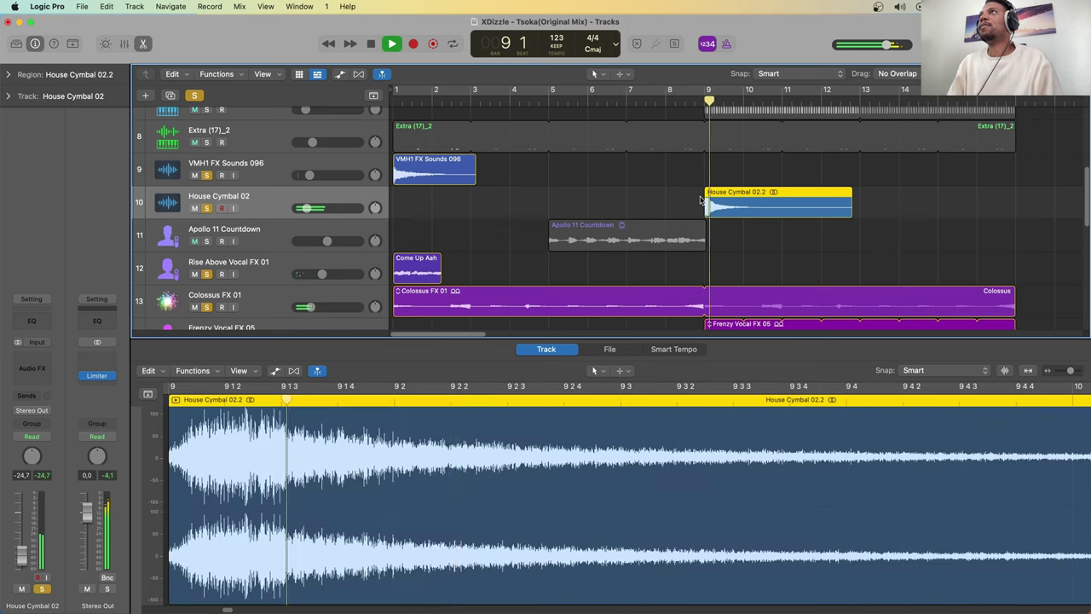
Step: Add the Apollo 11 Countdown track to the solo and play its region from bar 5
click(317, 235)
key(space)
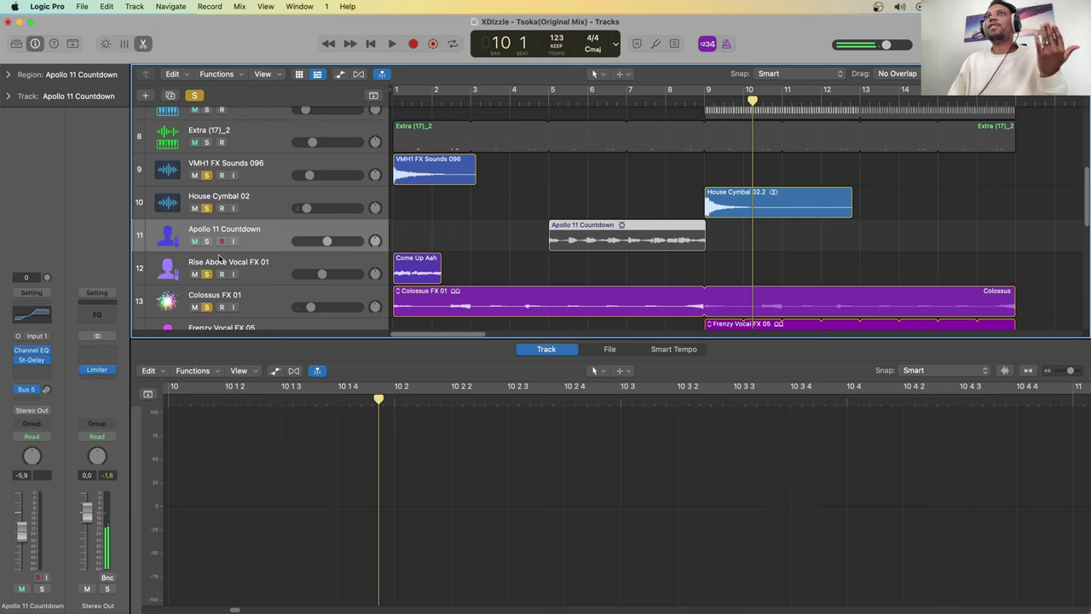
click(550, 103)
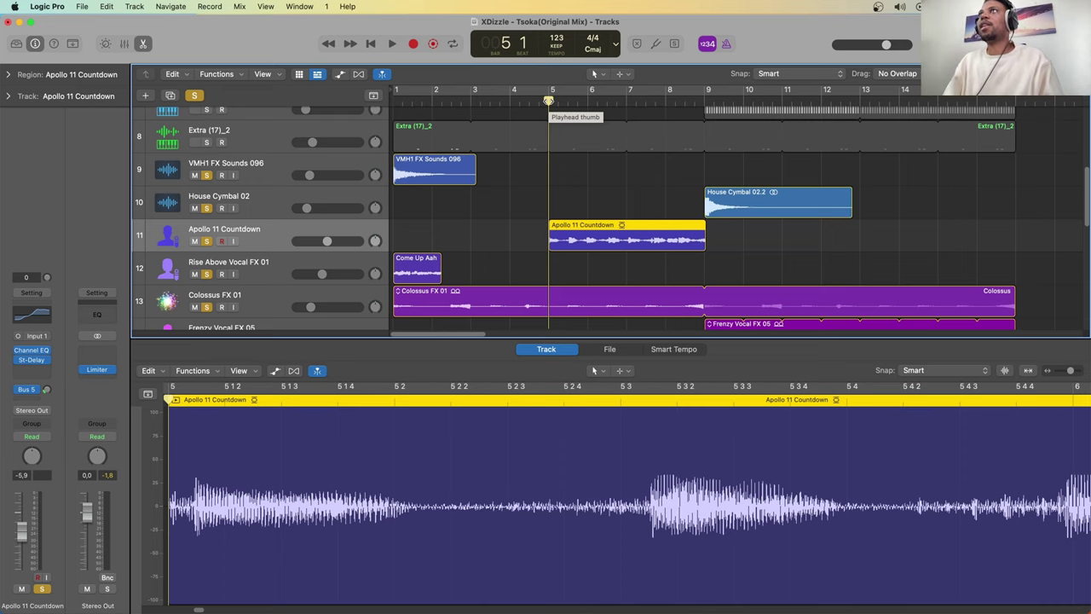
key(space)
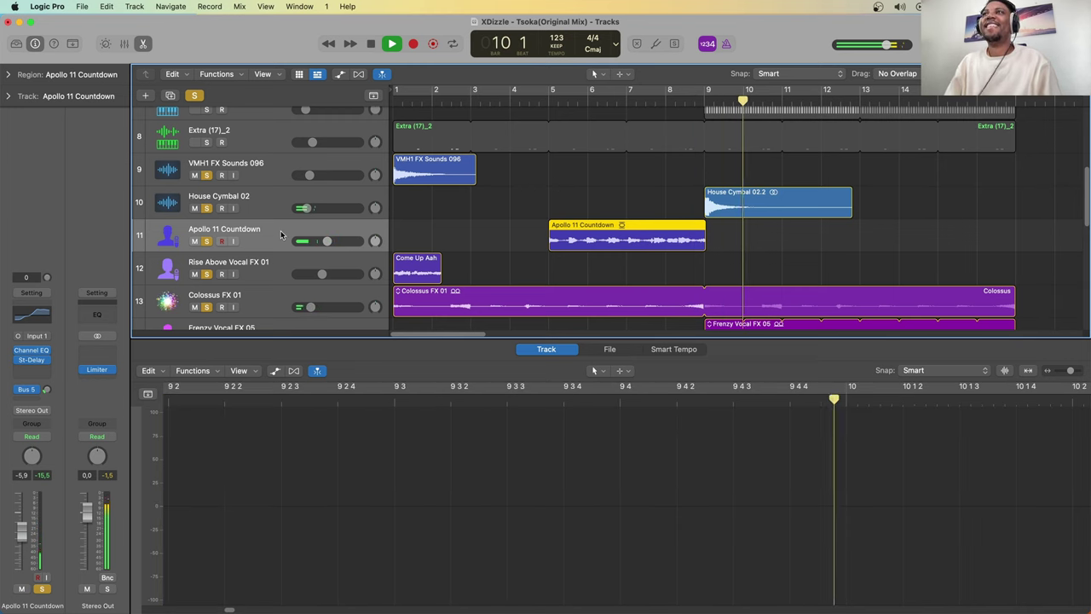
Step: Add the Attack Hat 27 track to the solo, view its step pattern, and play it from bar 9
scroll(501, 192, up, 1)
scroll(501, 193, up, 3)
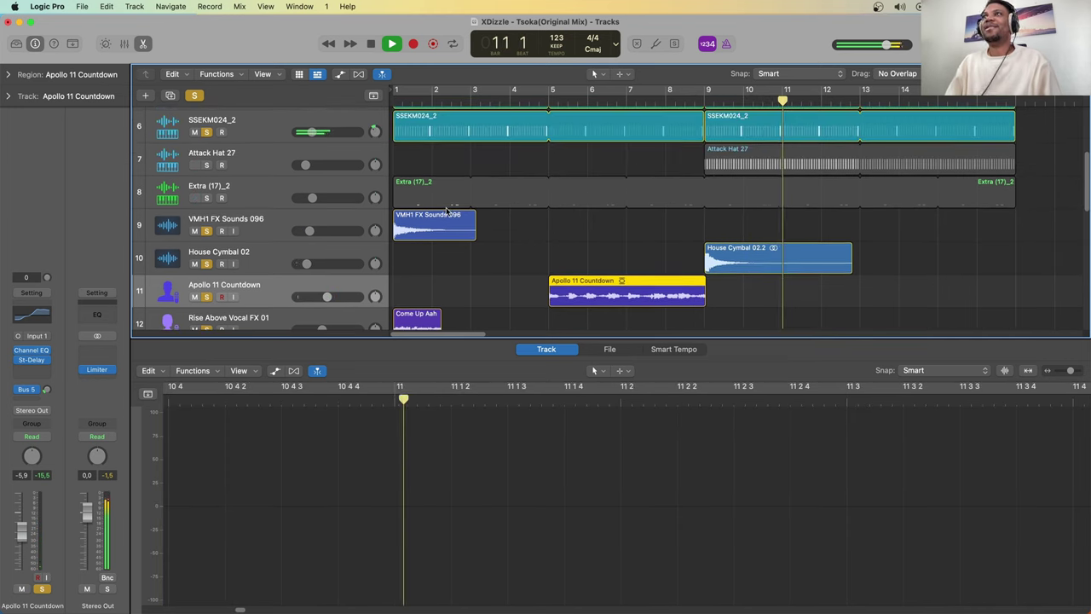
click(226, 189)
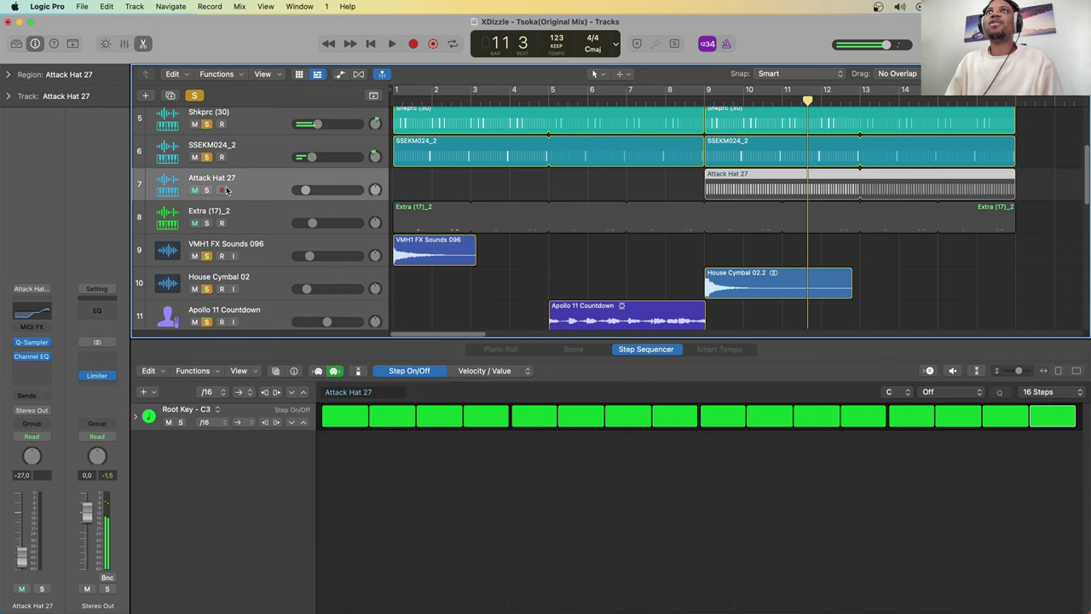
click(209, 190)
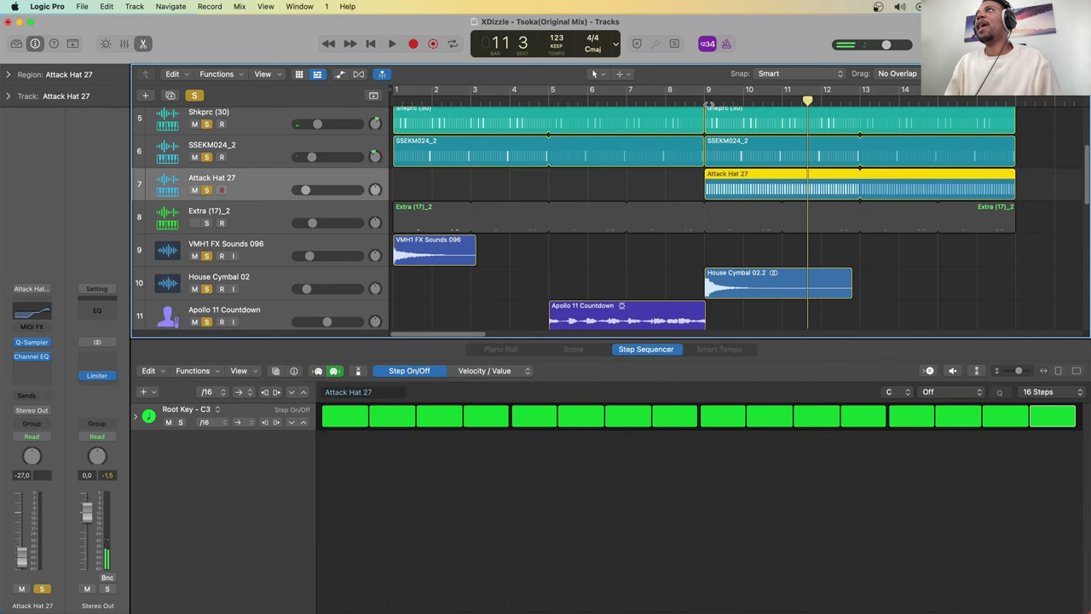
key(space)
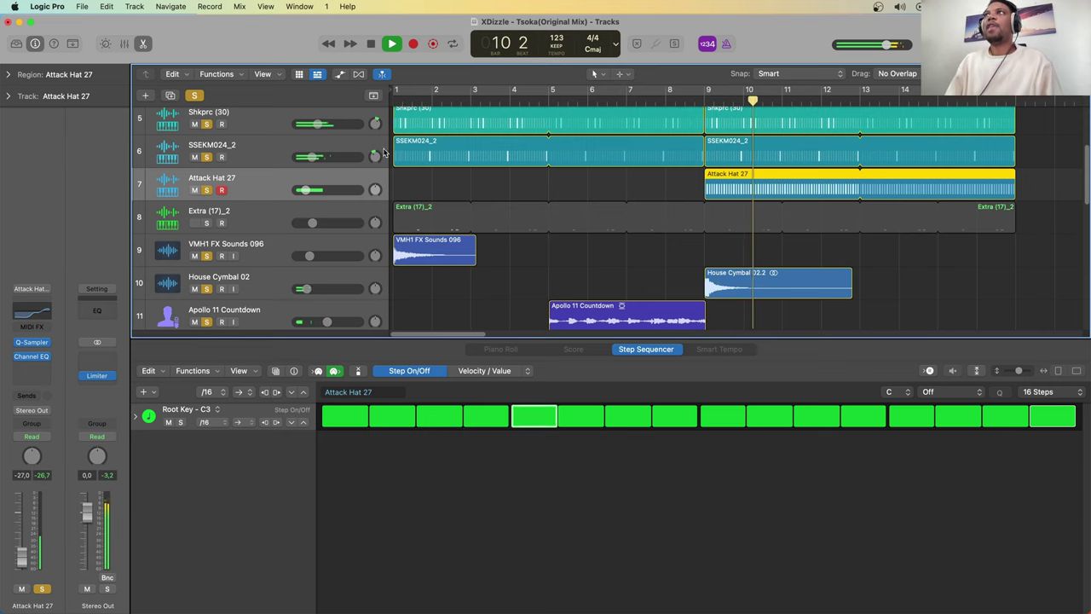
key(space)
key(space)
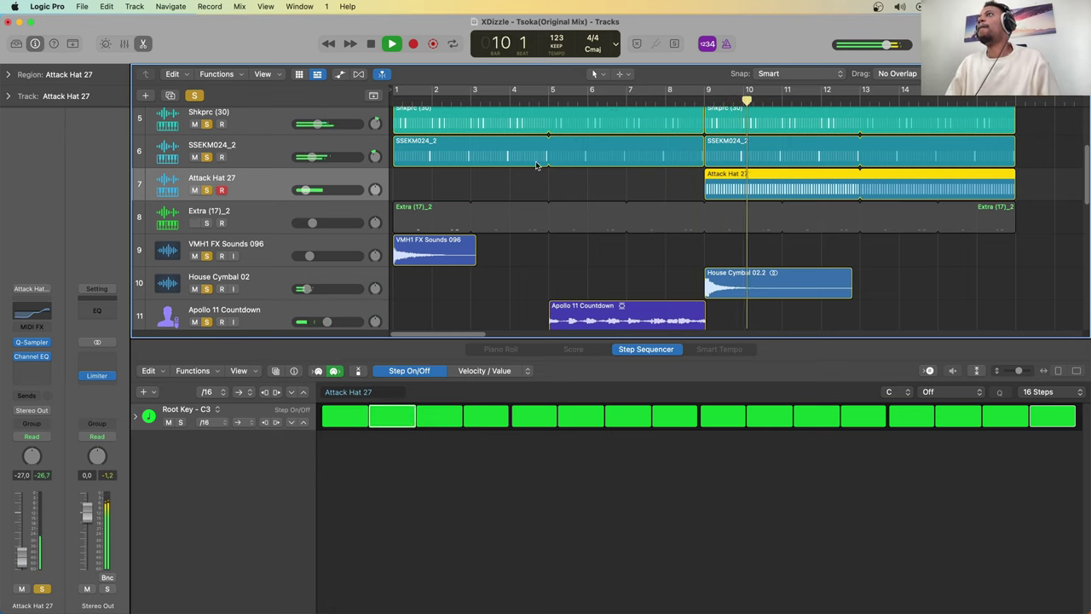
Step: Add the Extra (17)_2 track to the solo and raise its volume to -15.2 dB during playback
click(256, 220)
key(s)
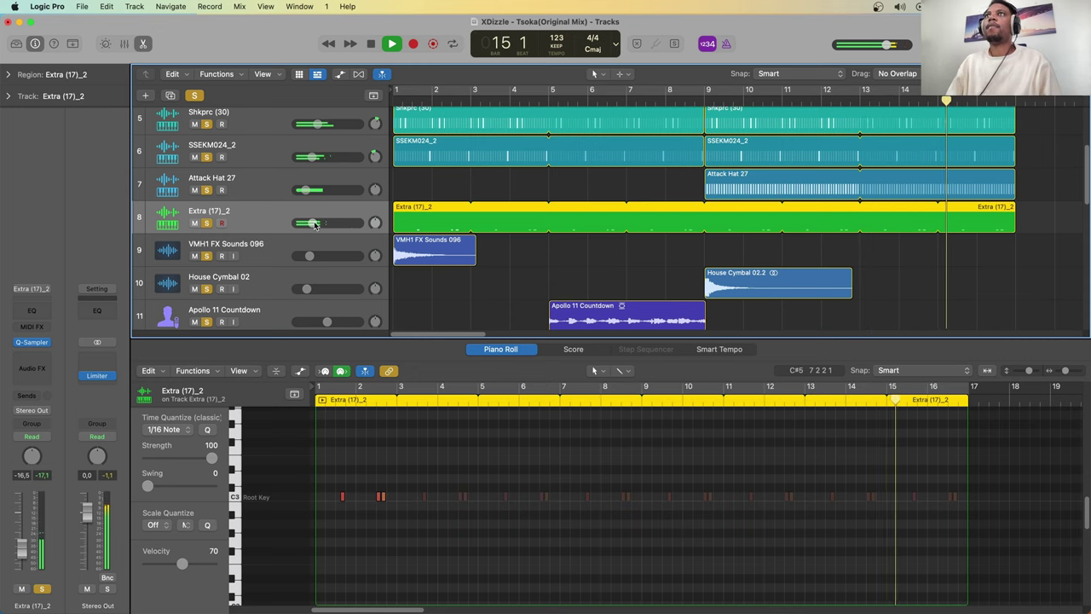
drag(312, 224, 315, 224)
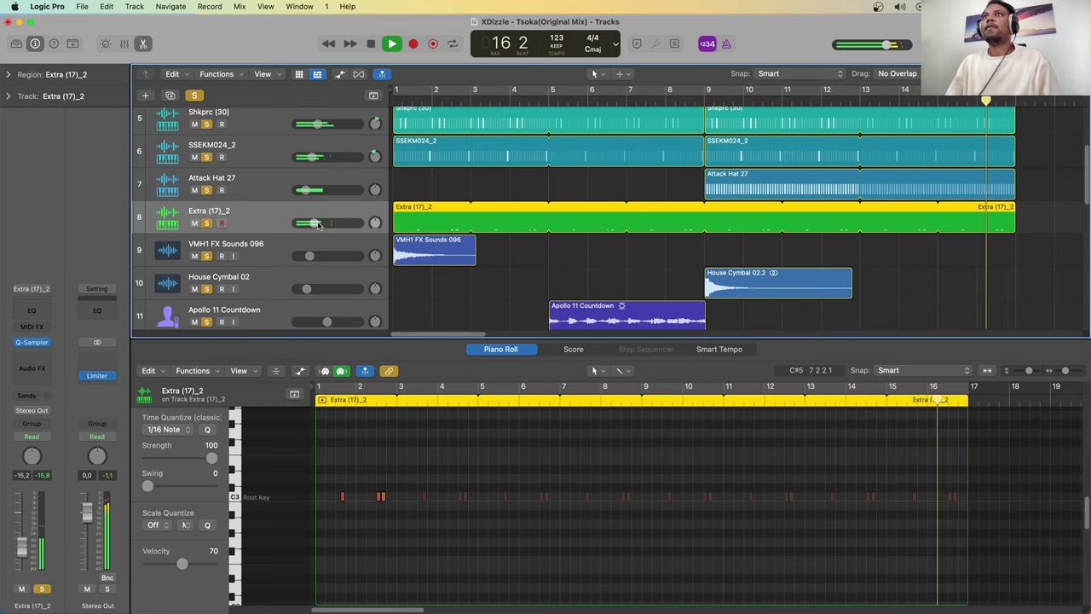
Step: Stop playback, return the playhead to the start, and clear the solo on all tracks
key(space)
key(Return)
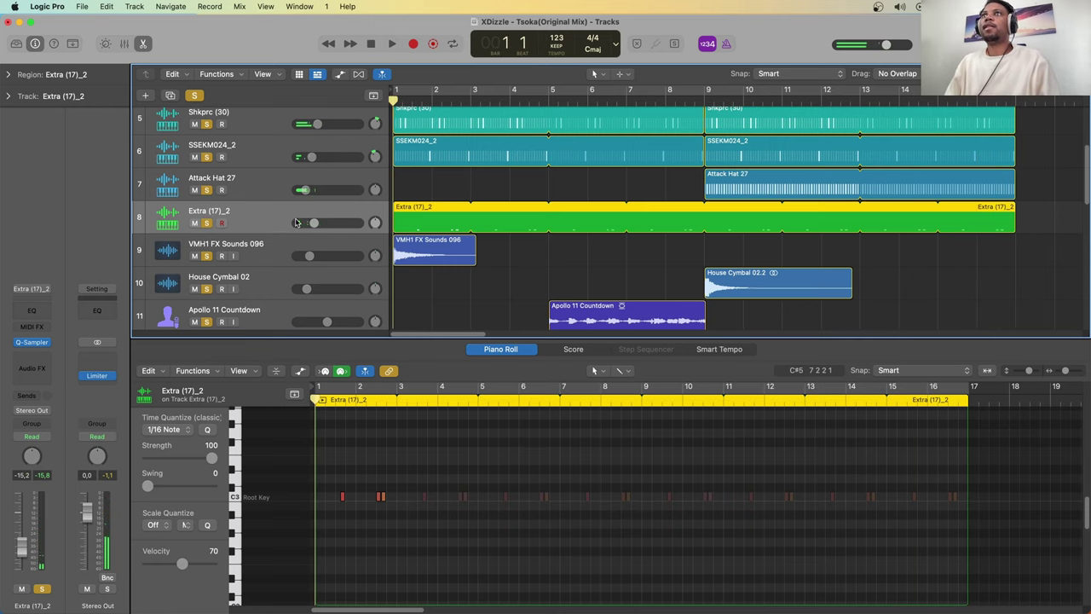
click(196, 96)
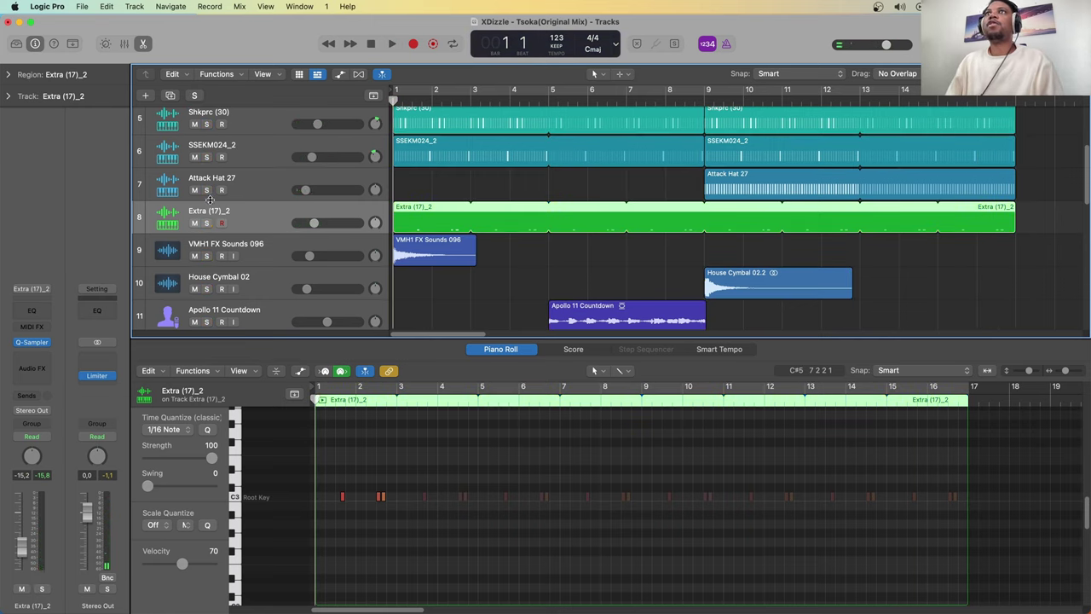
Step: Solo the Extra (17)_2 track, play it from the start, clear its solo to hear it in the full mix, and stop
click(206, 224)
key(space)
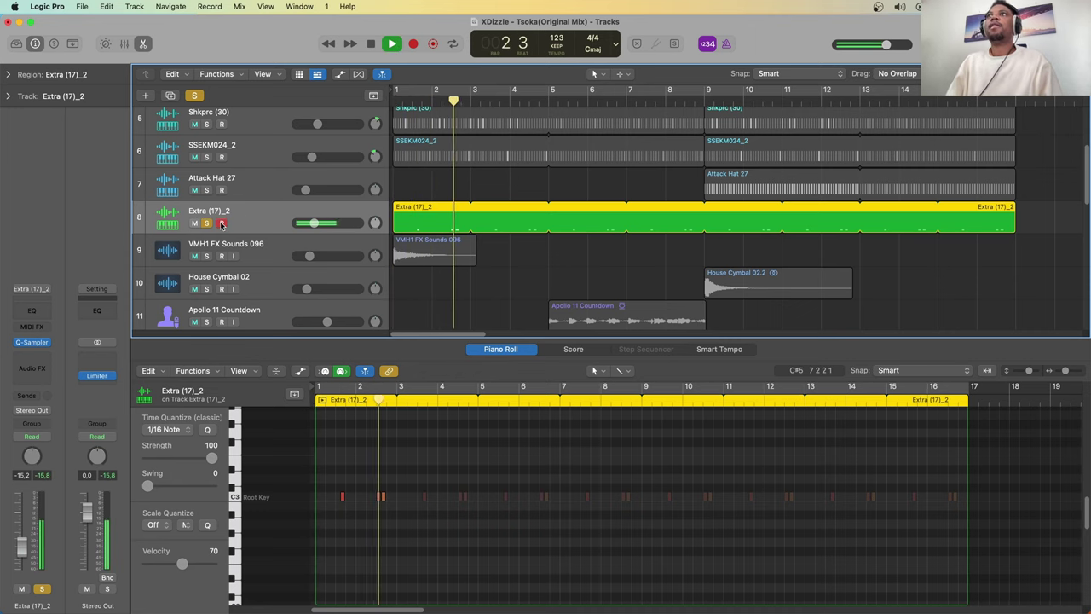
key(s)
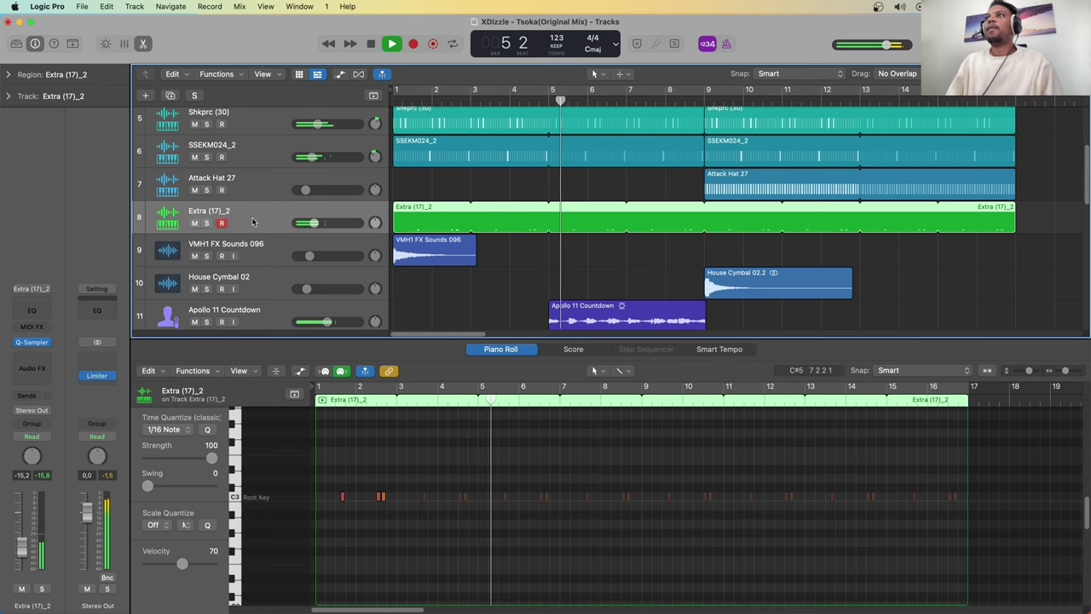
key(space)
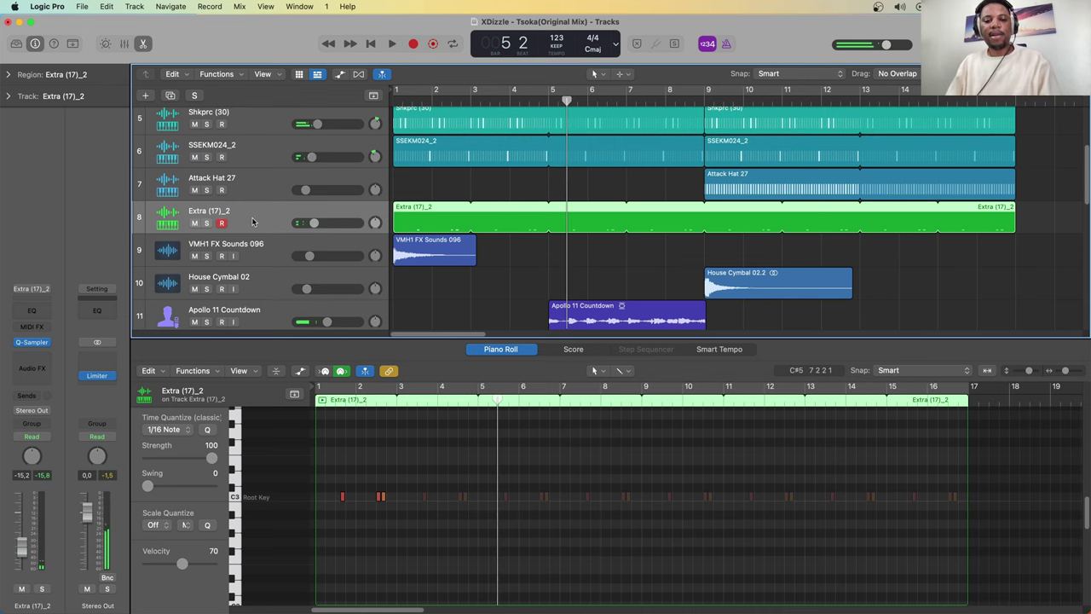
Step: Close the Piano Roll editor and play the full arrangement from the start to review all tracks down to Steinway Grand Piano
key(e)
key(Return)
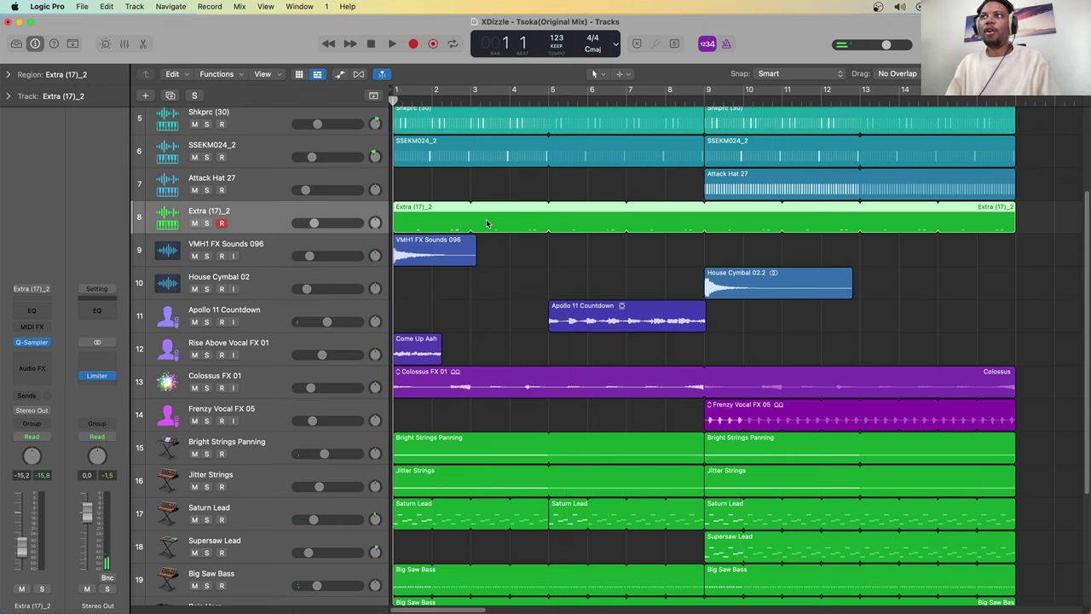
scroll(489, 224, up, 5)
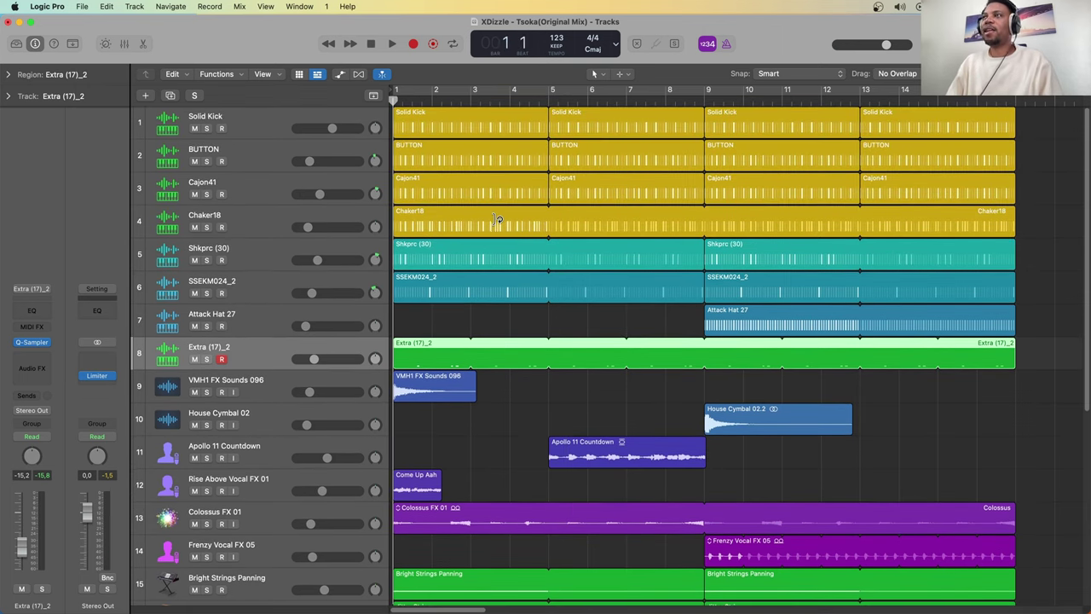
key(space)
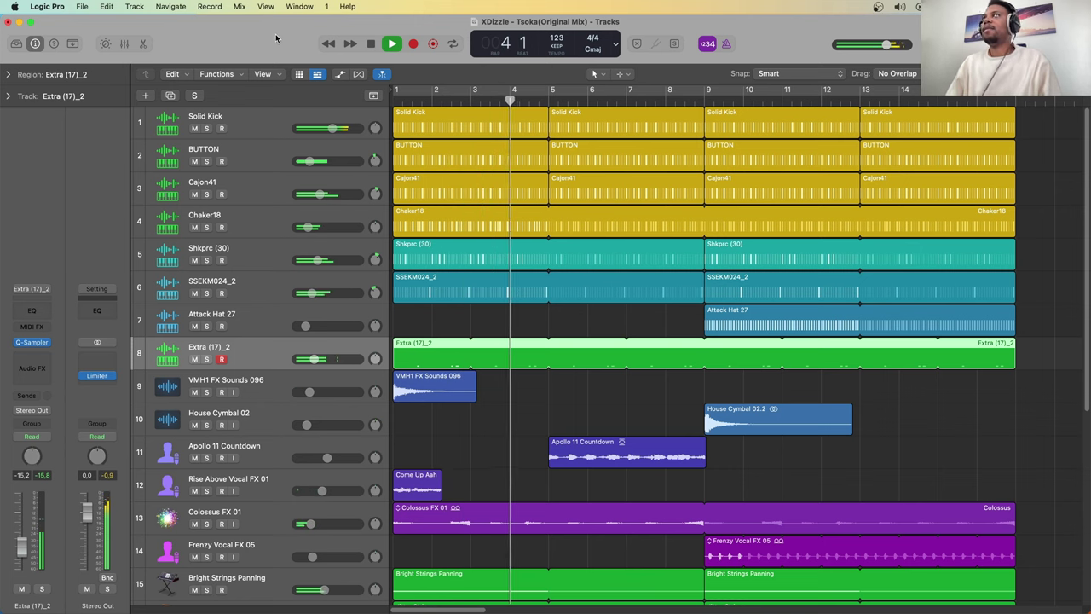
scroll(560, 263, down, 10)
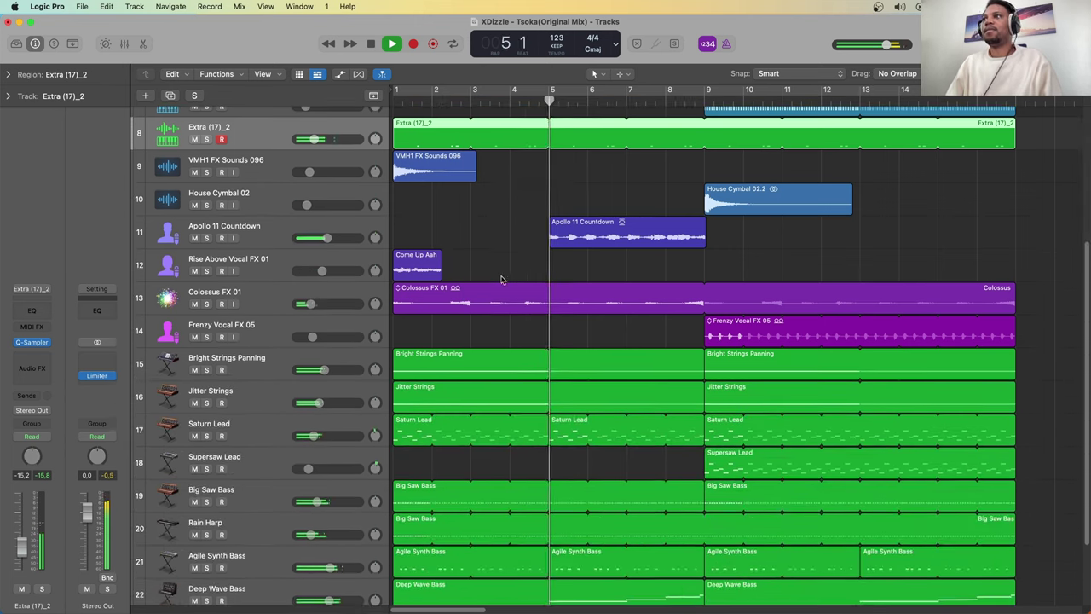
scroll(497, 286, up, 1)
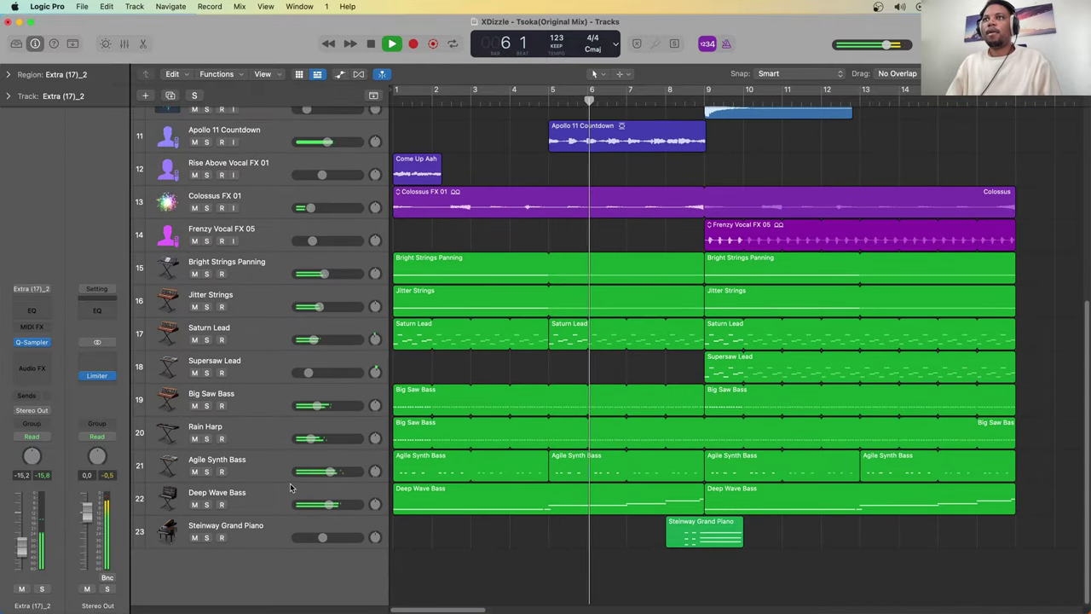
key(space)
Step: Mute the Deep Wave Bass, Jitter Strings and Bright Strings Panning tracks and play the arrangement from the start
click(194, 504)
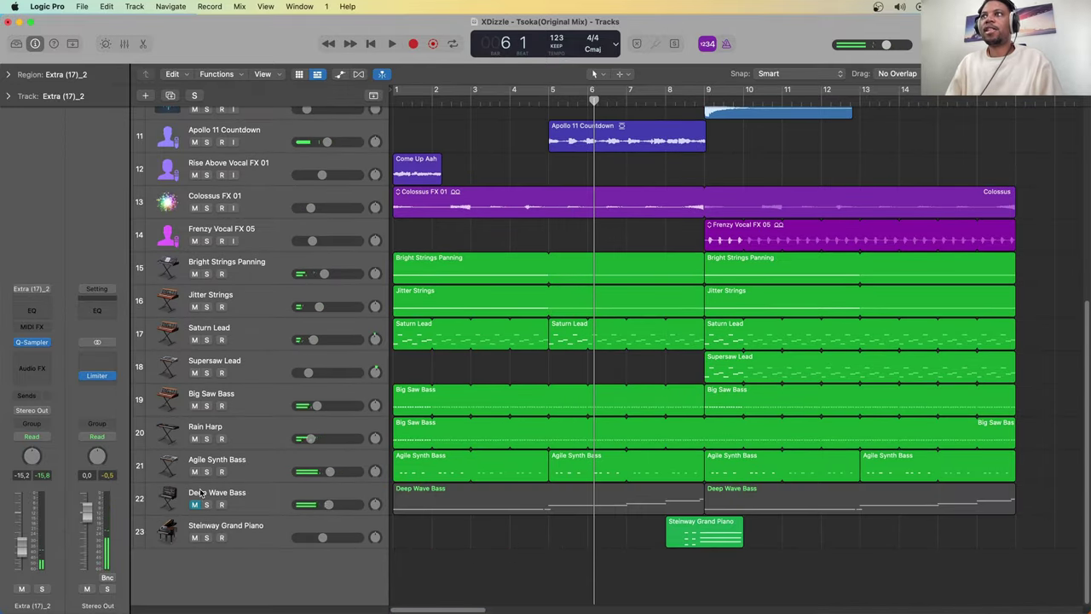
click(196, 307)
click(195, 273)
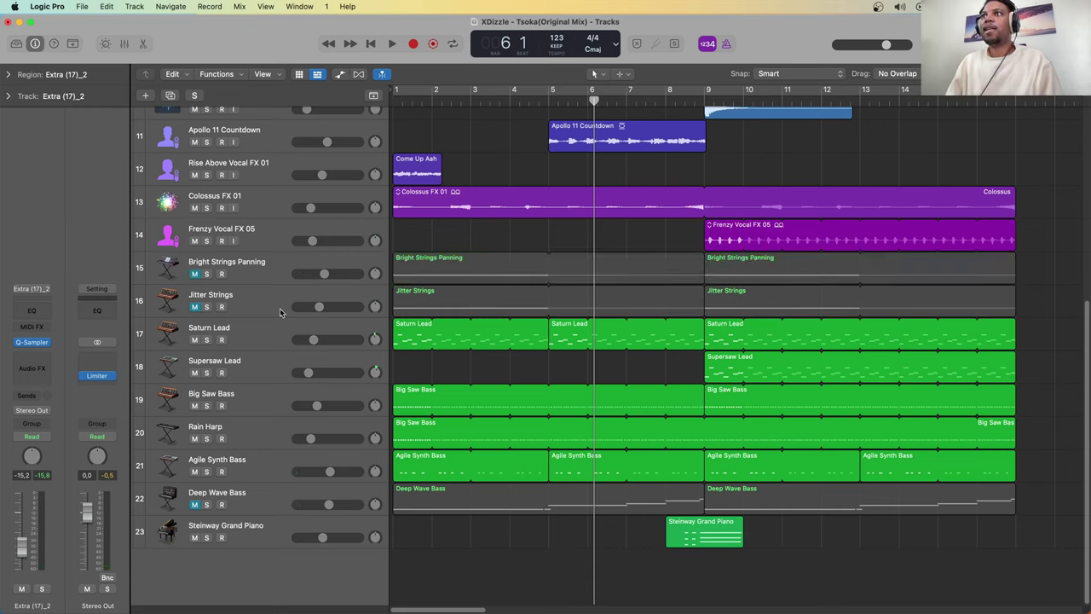
key(Return)
key(space)
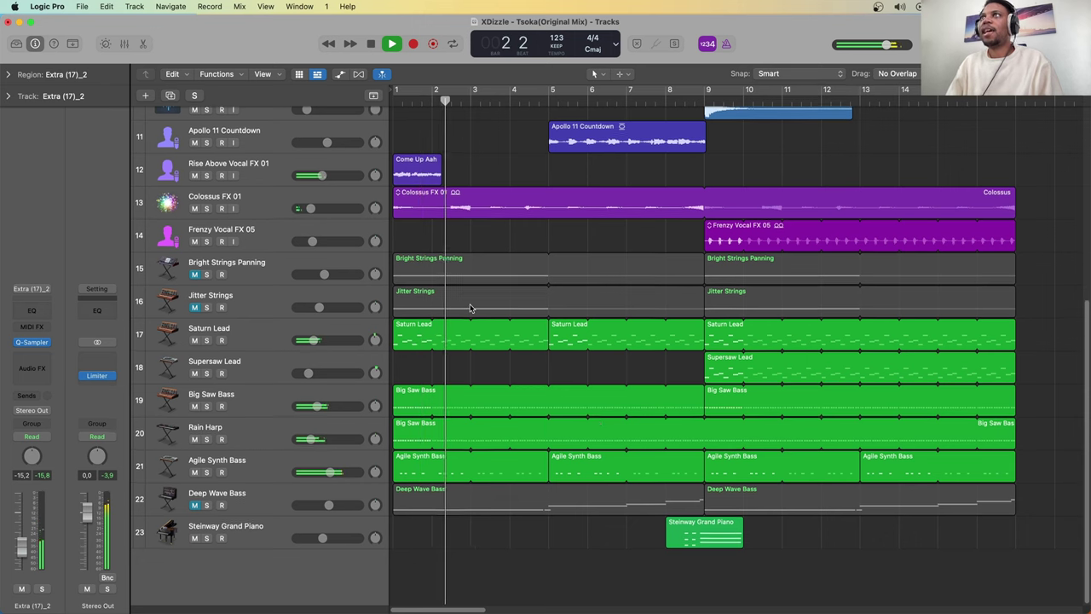
Step: Mute the Apollo 11 Countdown and Steinway Grand Piano tracks during playback, and stop at bar 7
scroll(469, 306, up, 1)
scroll(470, 306, up, 3)
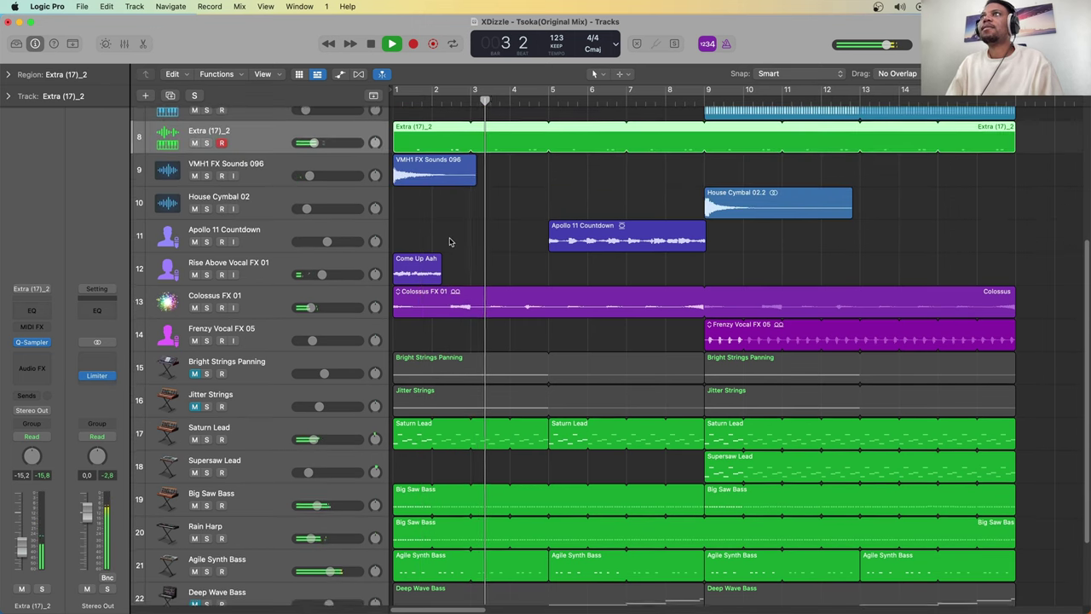
click(194, 244)
scroll(289, 420, down, 3)
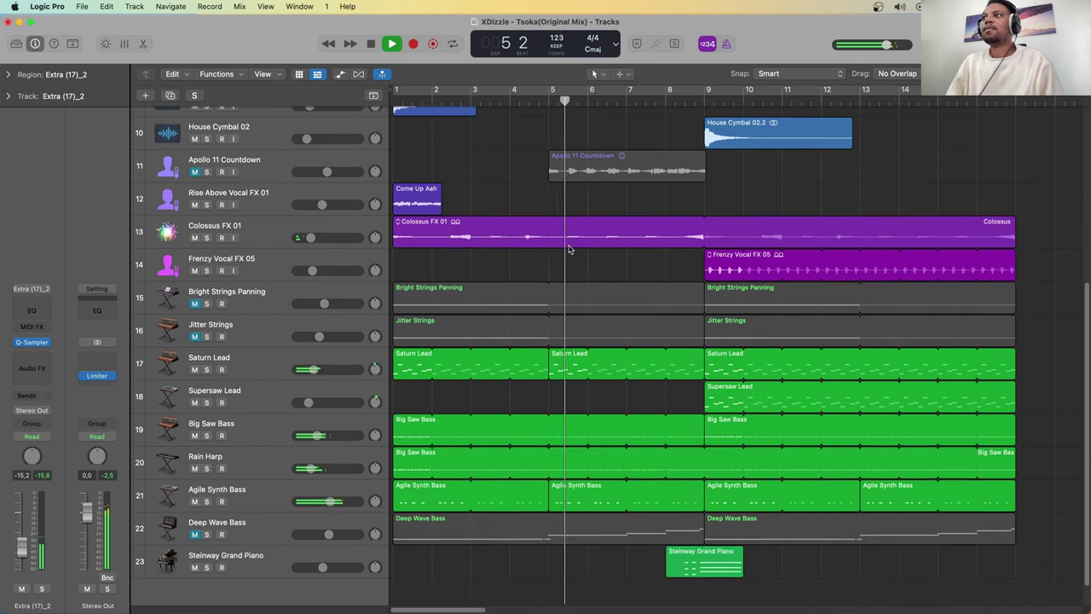
click(195, 566)
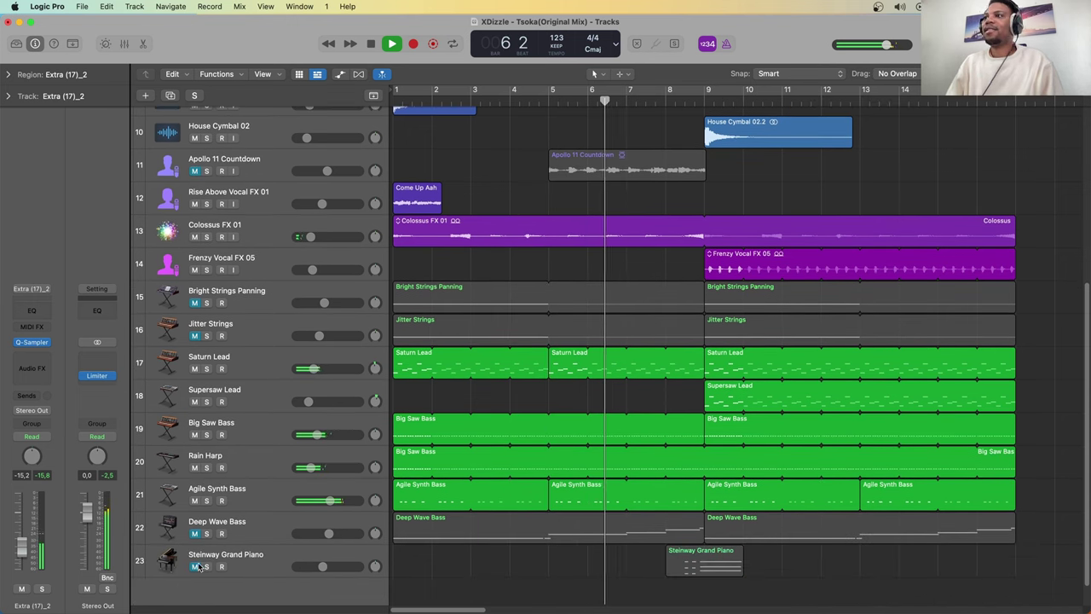
scroll(546, 281, up, 5)
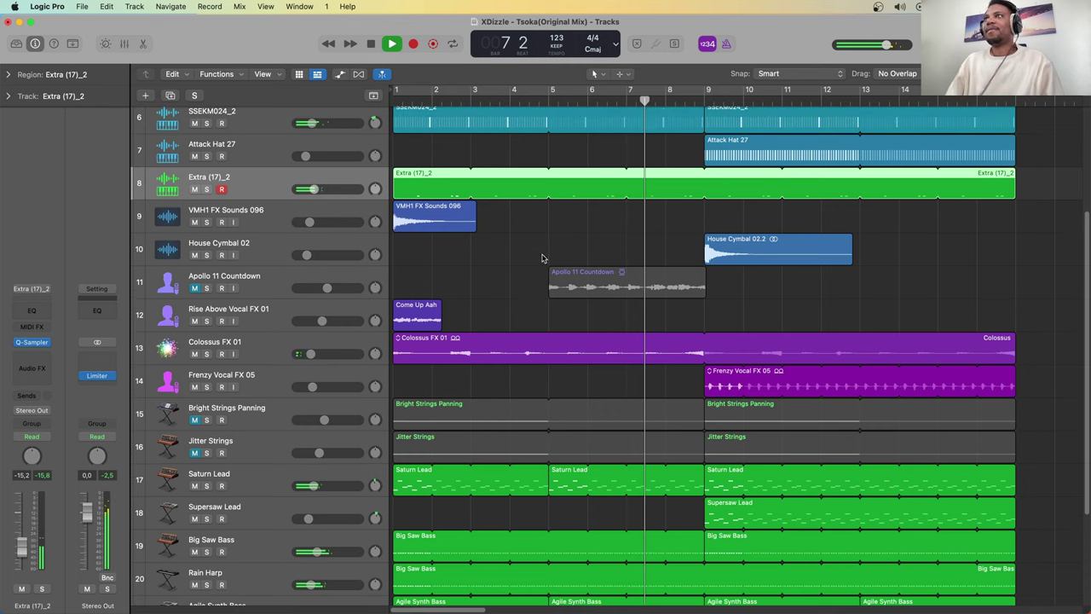
key(space)
Step: Unmute the Deep Wave Bass track and play the arrangement from the start to hear it with the drums
scroll(529, 277, down, 6)
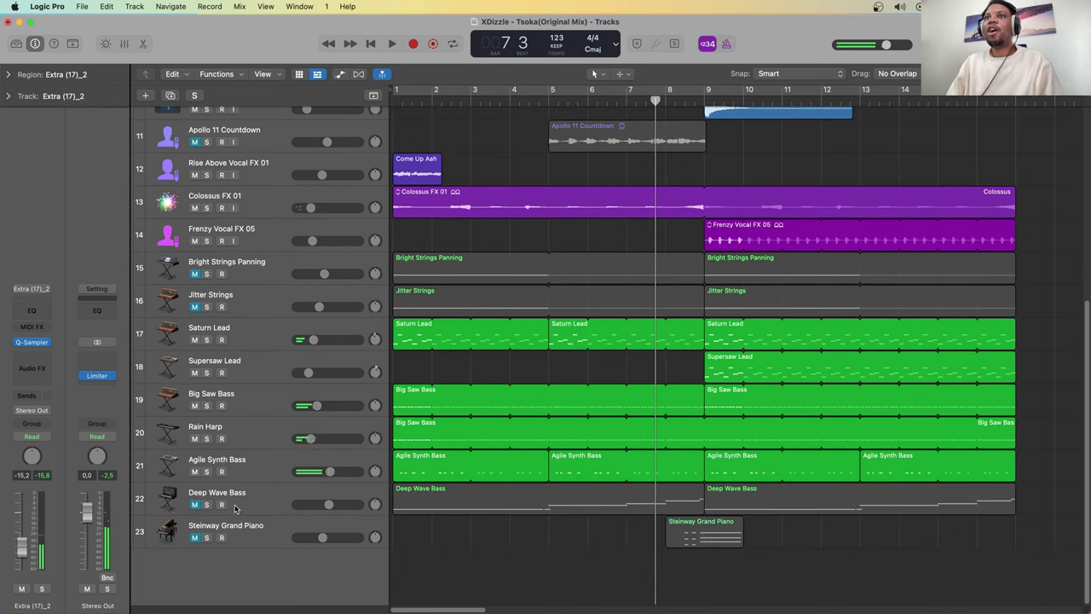
click(194, 506)
key(space)
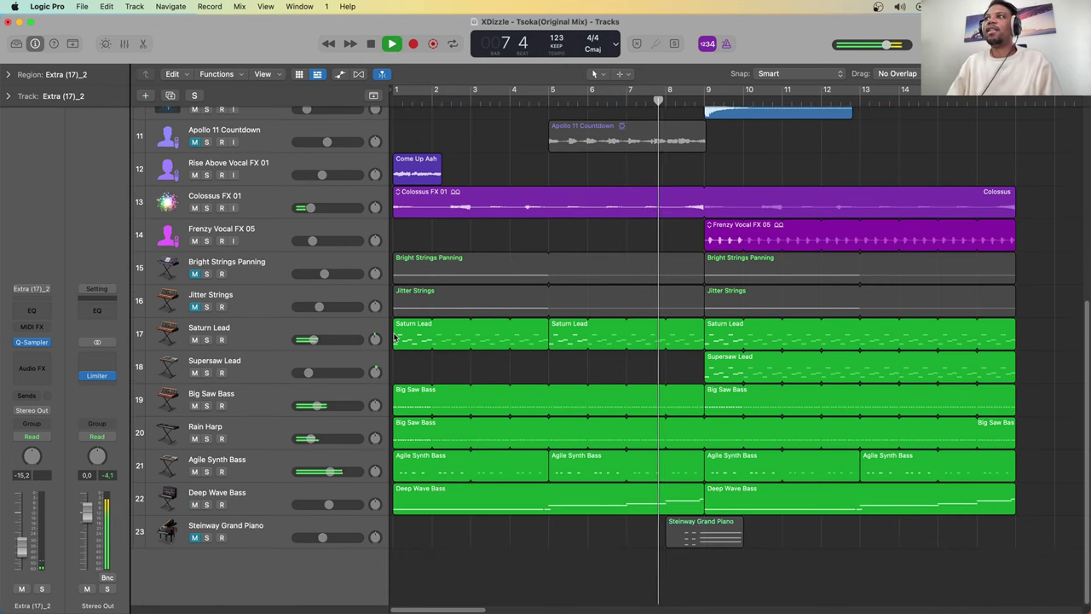
key(Return)
key(space)
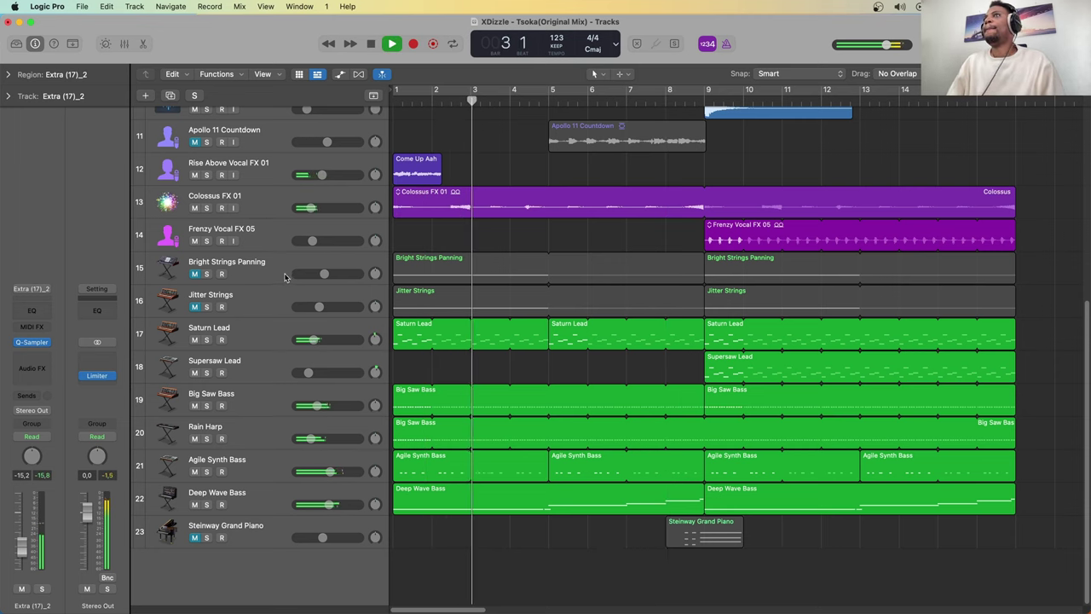
key(space)
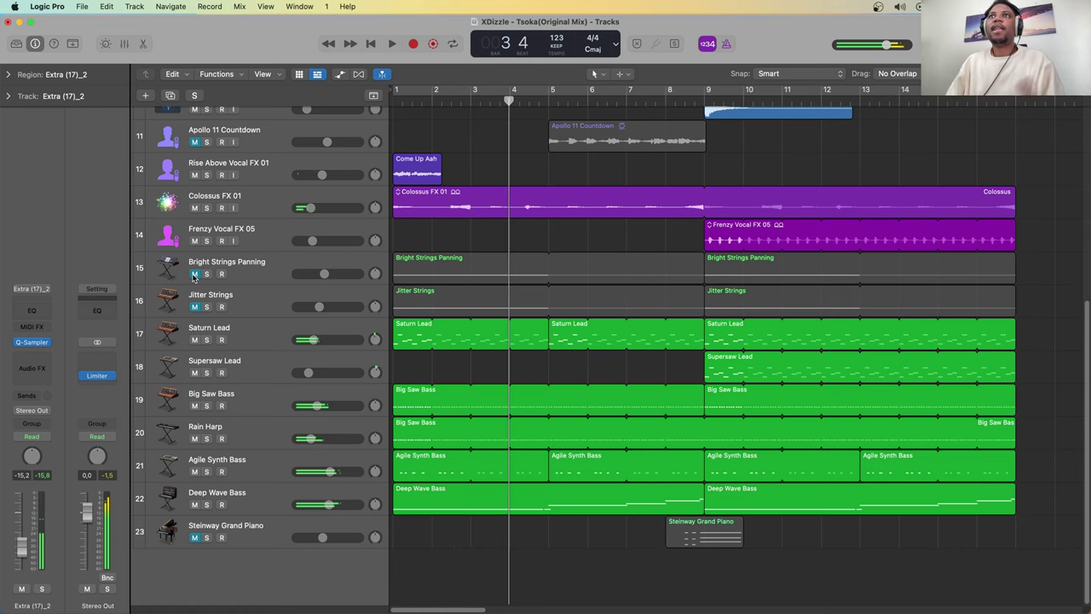
Step: Unmute the Bright Strings Panning and Jitter Strings tracks and resume playback
click(194, 273)
click(194, 306)
key(space)
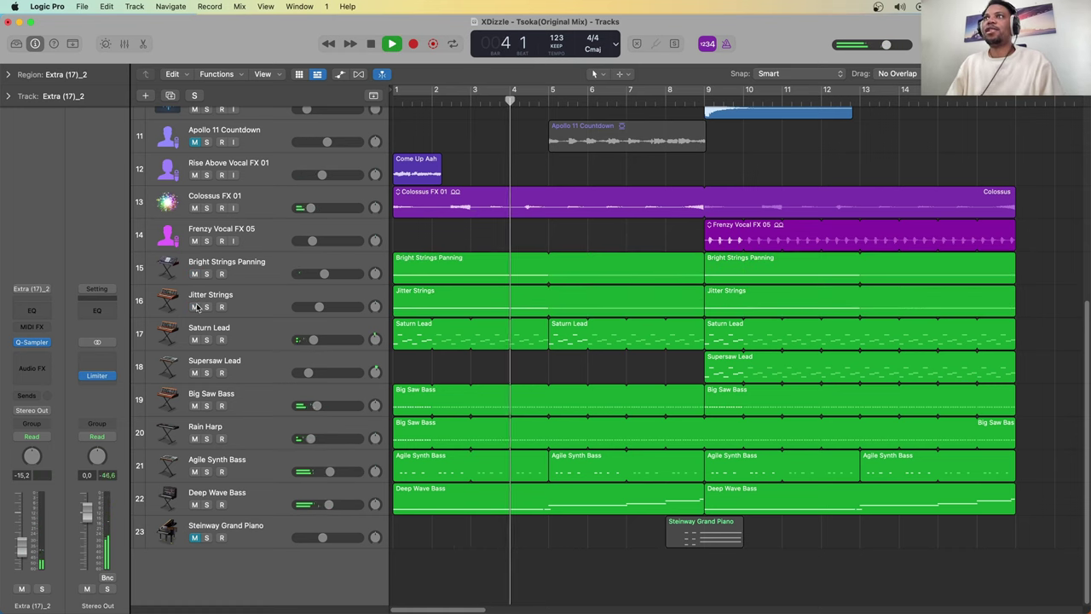
Step: Replay the arrangement from the start and look over the track levels from the strings up to Solid Kick
key(space)
key(Return)
key(space)
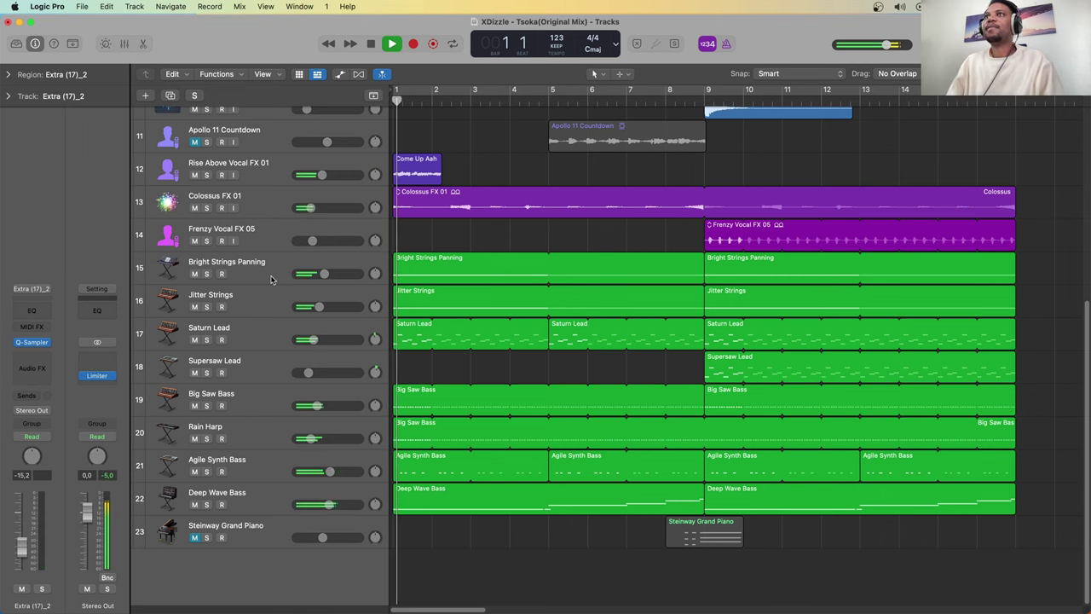
scroll(467, 185, up, 4)
scroll(467, 185, up, 5)
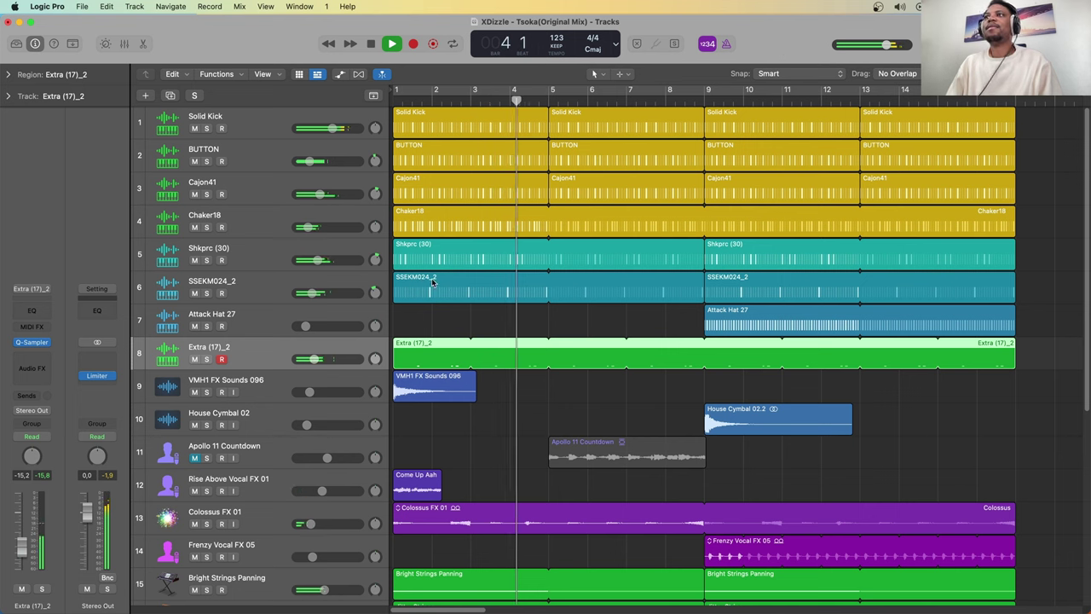
scroll(512, 292, down, 1)
scroll(512, 292, down, 1)
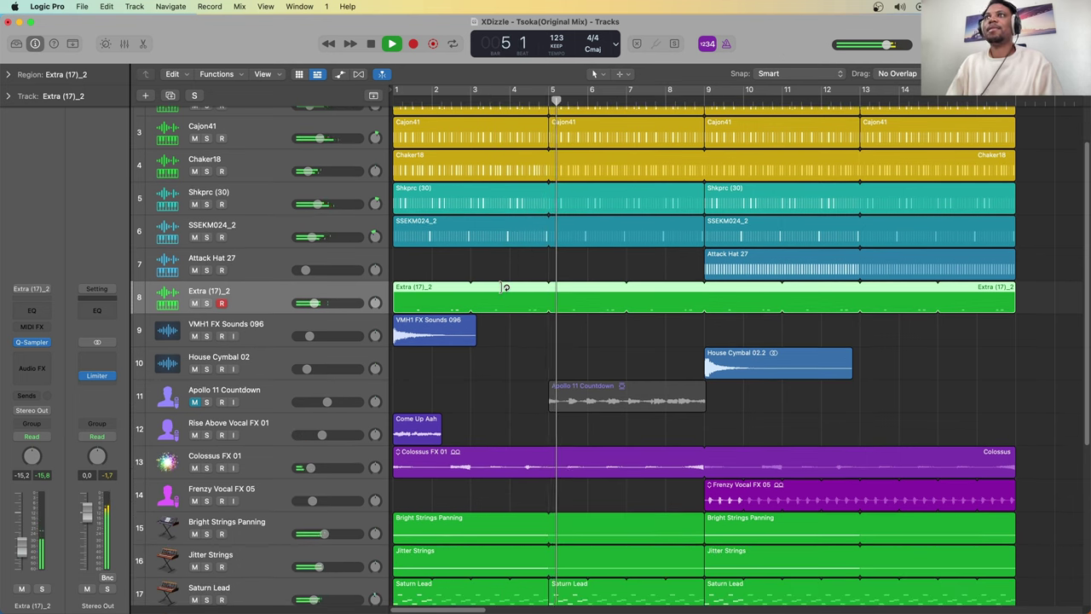
scroll(512, 292, up, 2)
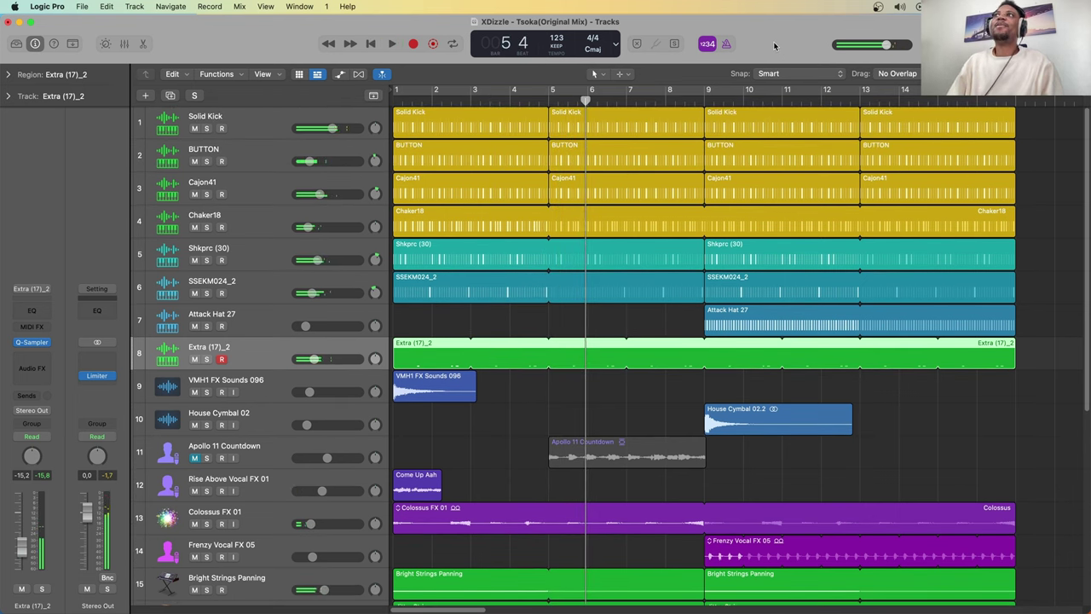